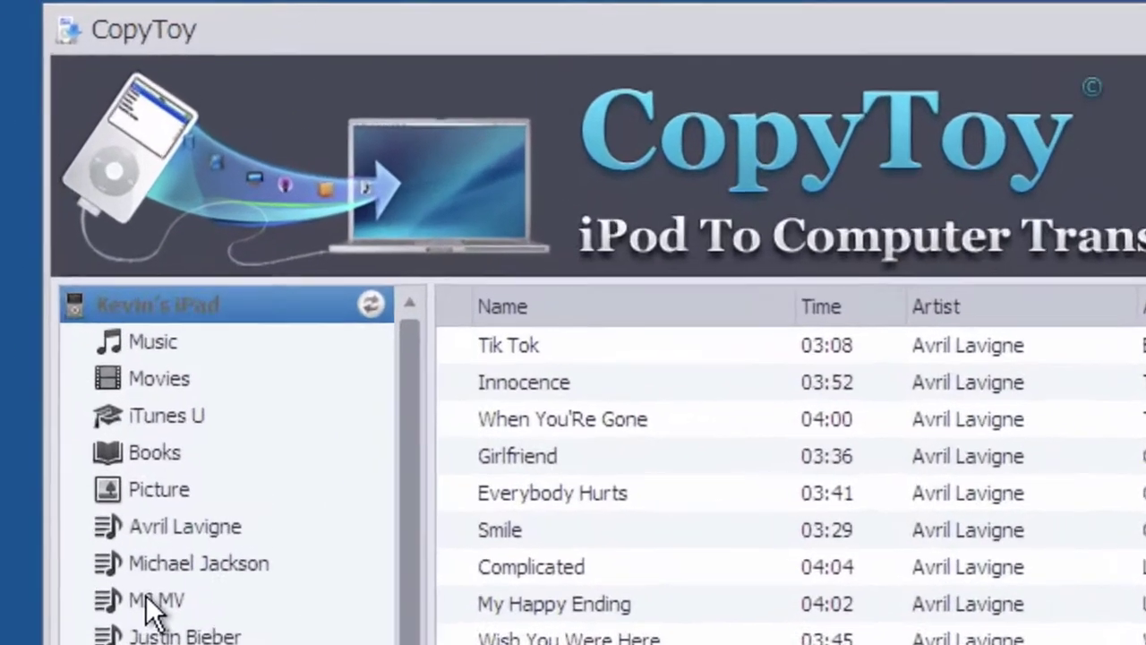
Step: Browse the iPad's music, movies, iTunes U, books, pictures and artist playlists
click(217, 171)
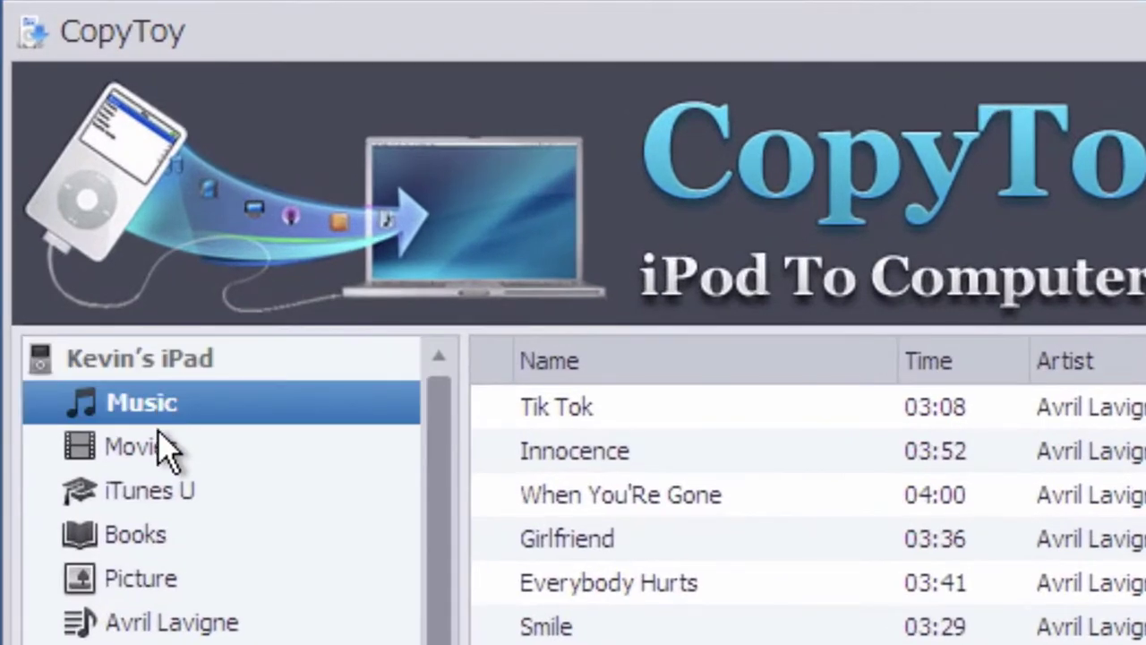
click(159, 442)
click(158, 492)
click(157, 539)
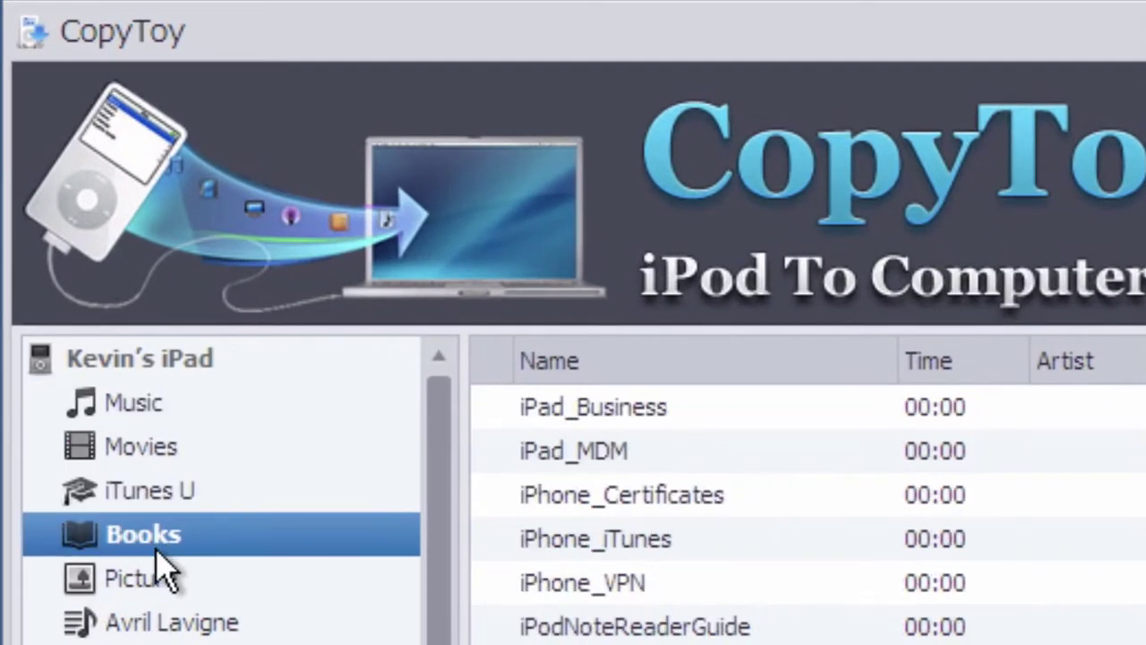
click(225, 586)
click(170, 624)
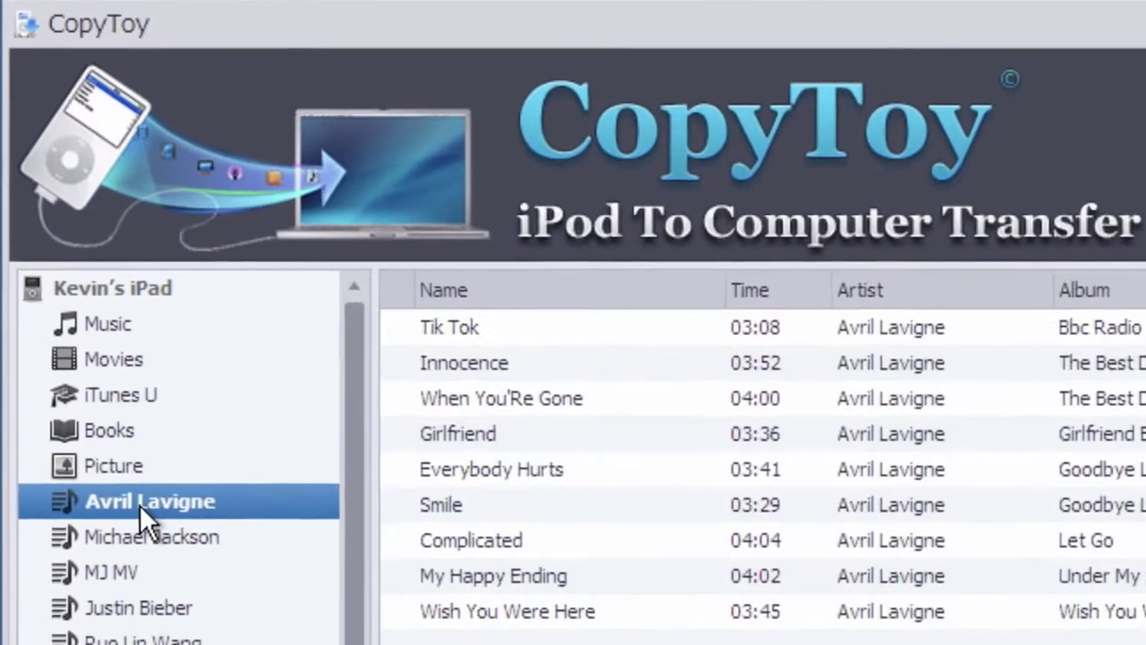
click(123, 539)
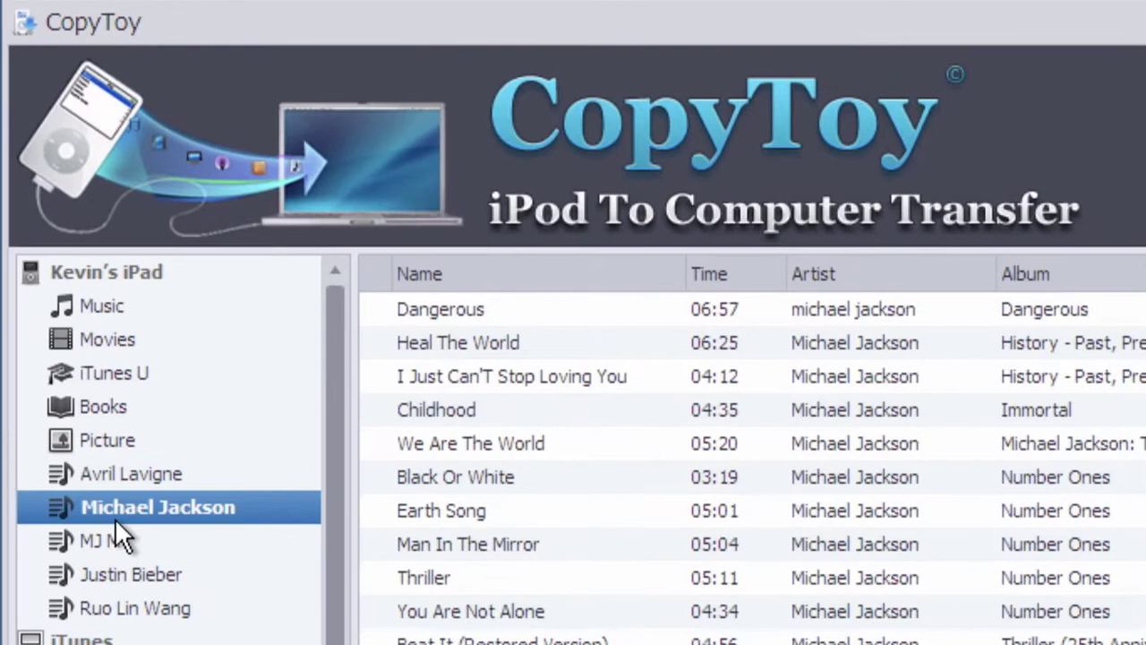
click(114, 571)
click(106, 639)
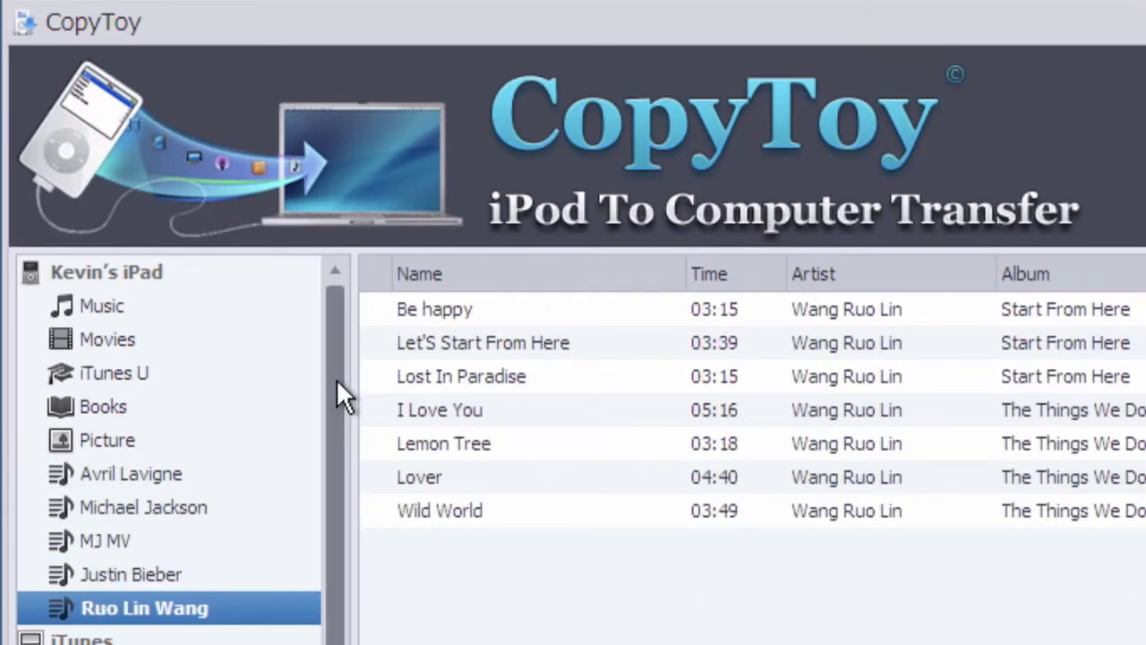
scroll(336, 380, down, 1)
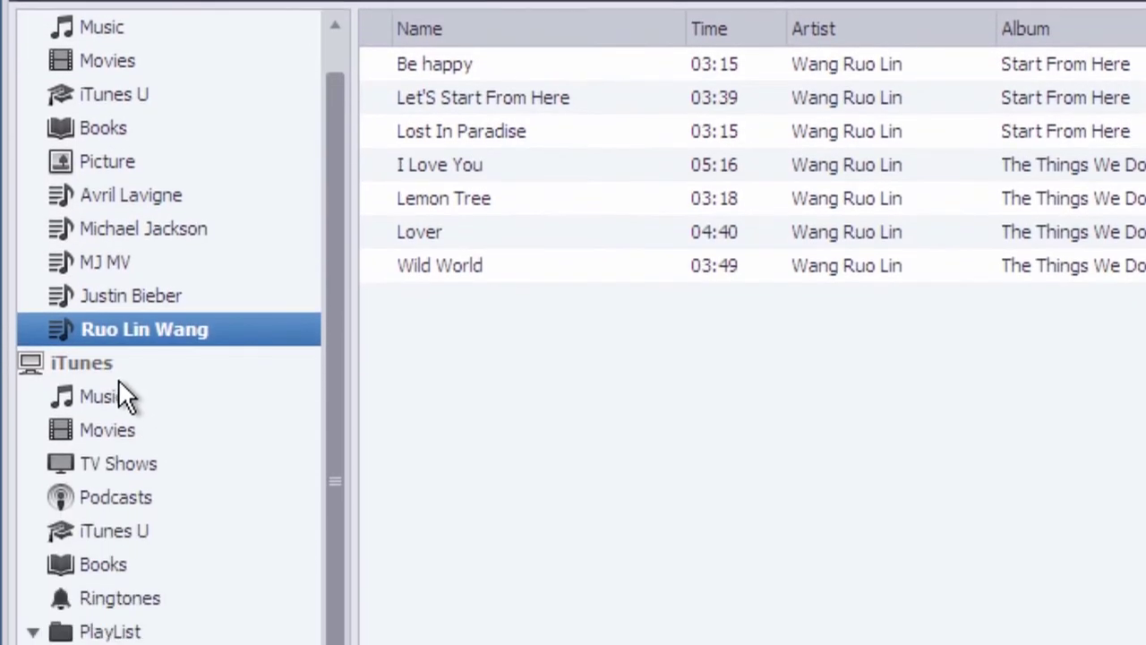
Step: Browse iTunes' music, movies, TV shows, podcasts, iTunes U, ringtones, books and playlists
click(130, 396)
click(134, 434)
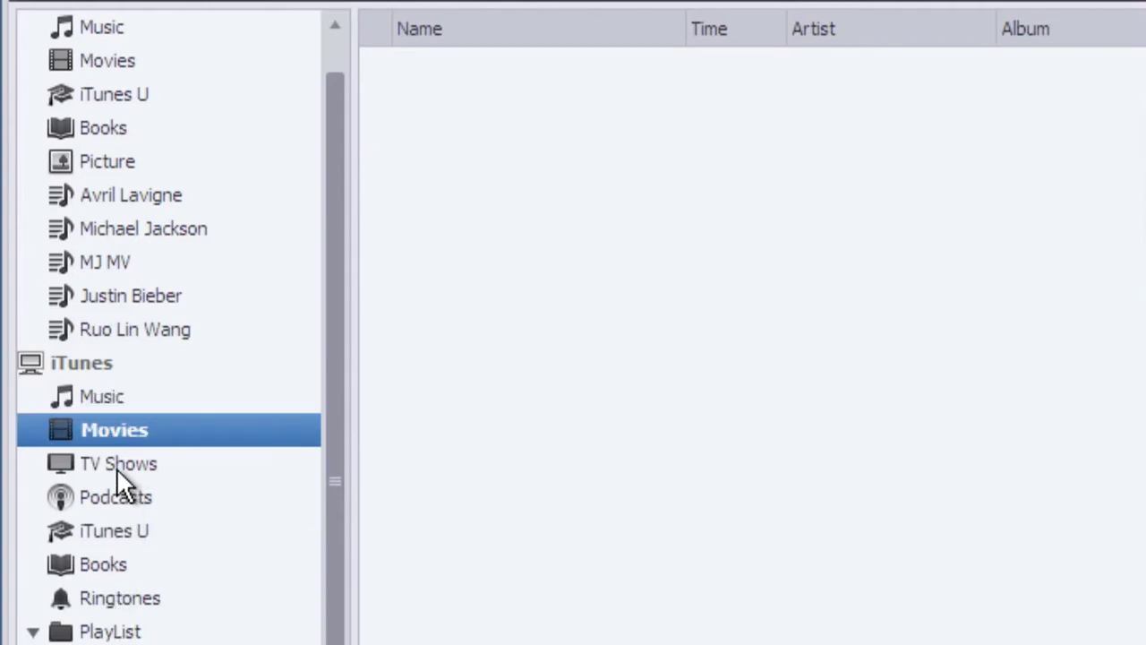
click(117, 466)
click(110, 500)
click(110, 532)
click(109, 592)
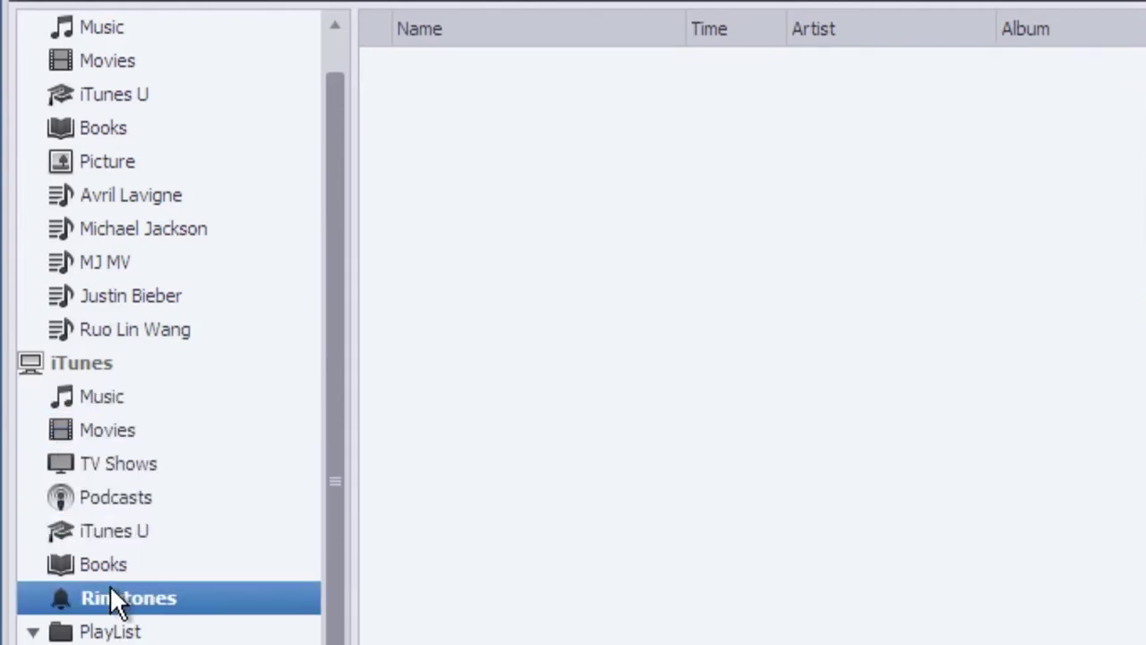
click(117, 564)
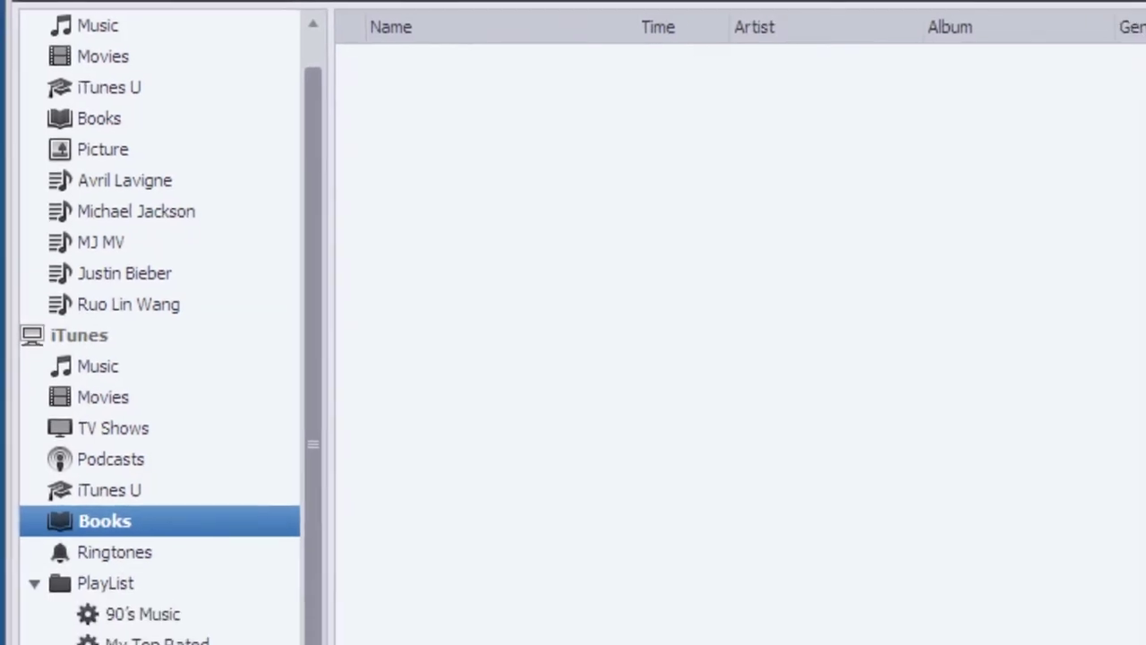
click(122, 528)
click(111, 506)
Step: Check all nine Avril Lavigne songs and drag them into iTunes as a new playlist
click(101, 27)
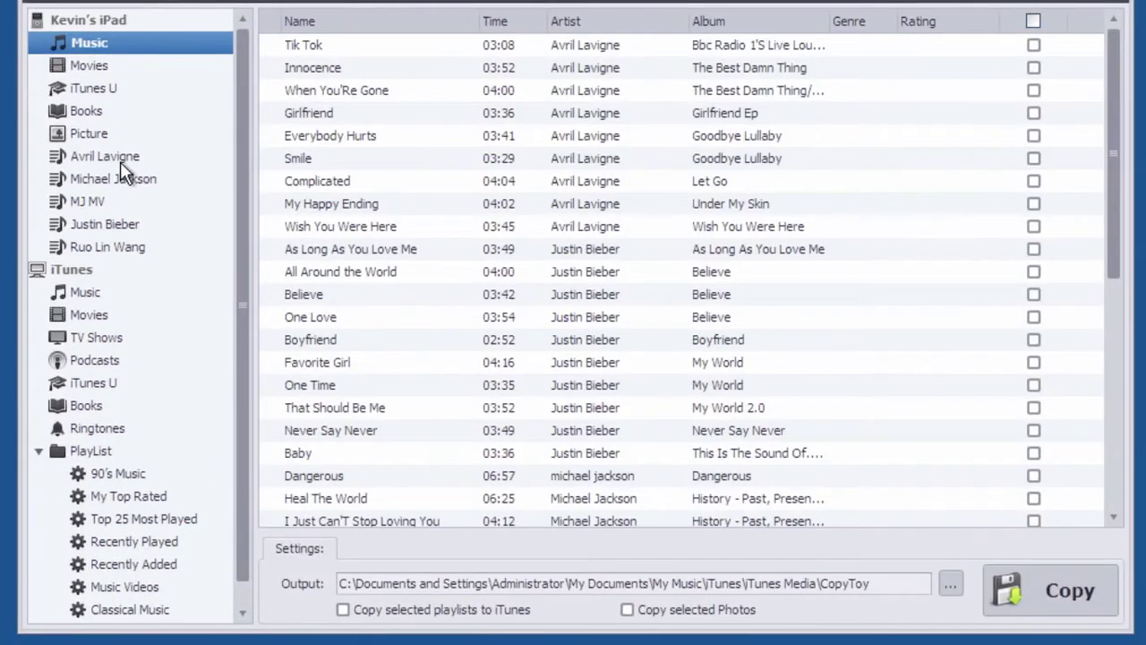
click(120, 161)
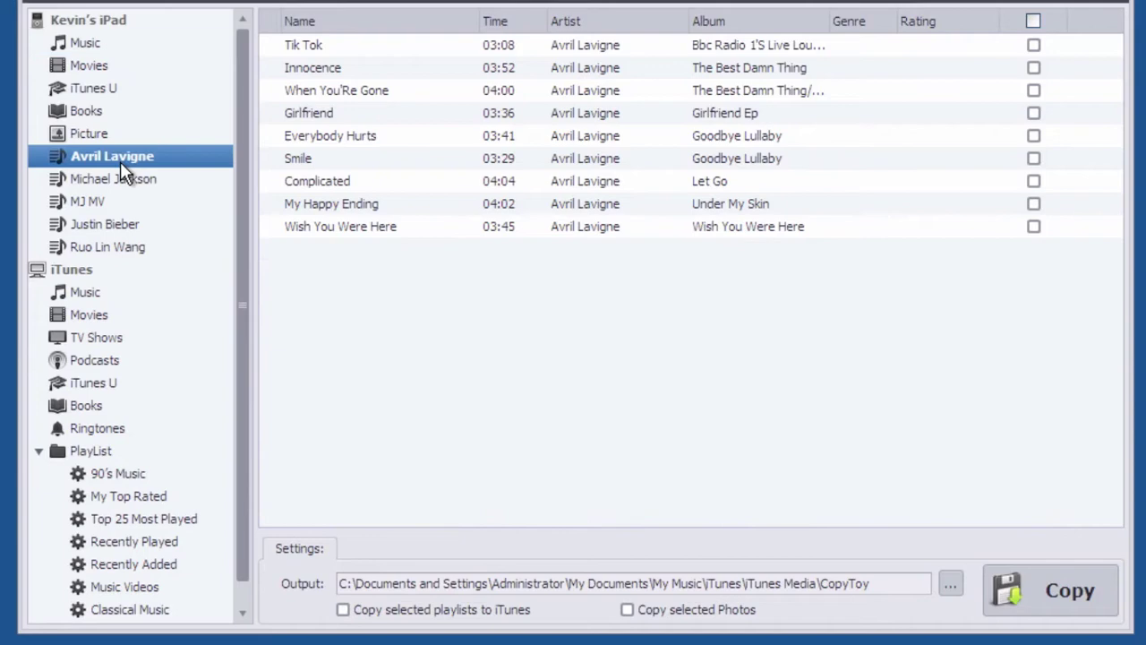
click(1033, 20)
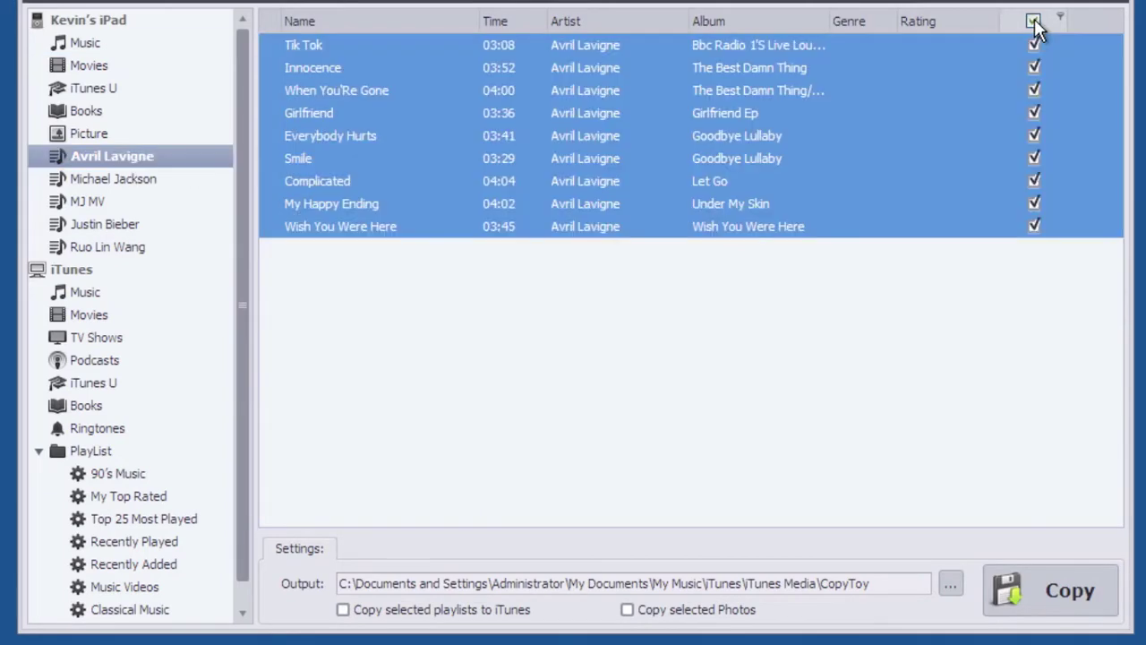
drag(176, 152, 133, 299)
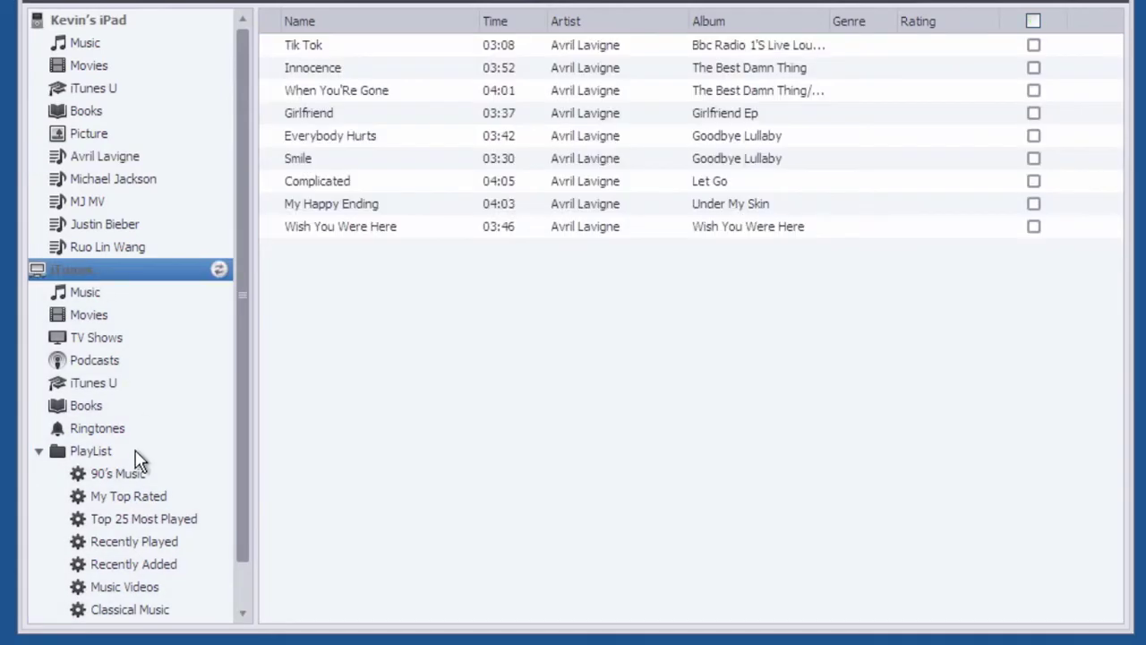
scroll(141, 460, down, 1)
click(125, 611)
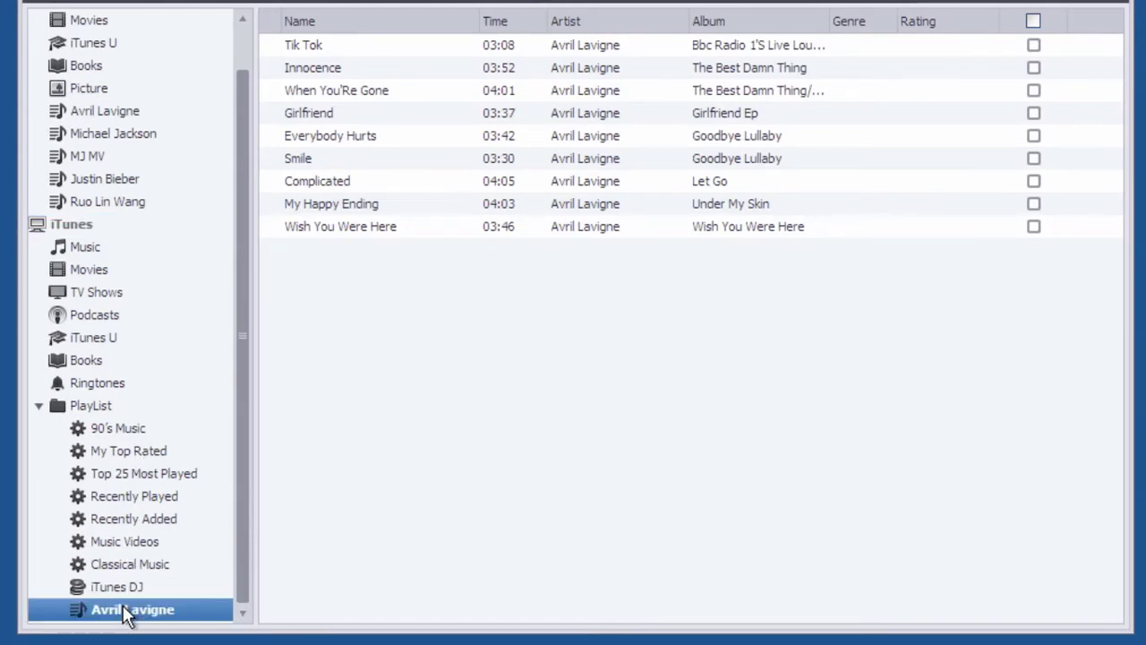
Step: Select Dangerous through Man In The Mirror and drag those eight songs into iTunes
scroll(128, 358, up, 1)
click(128, 180)
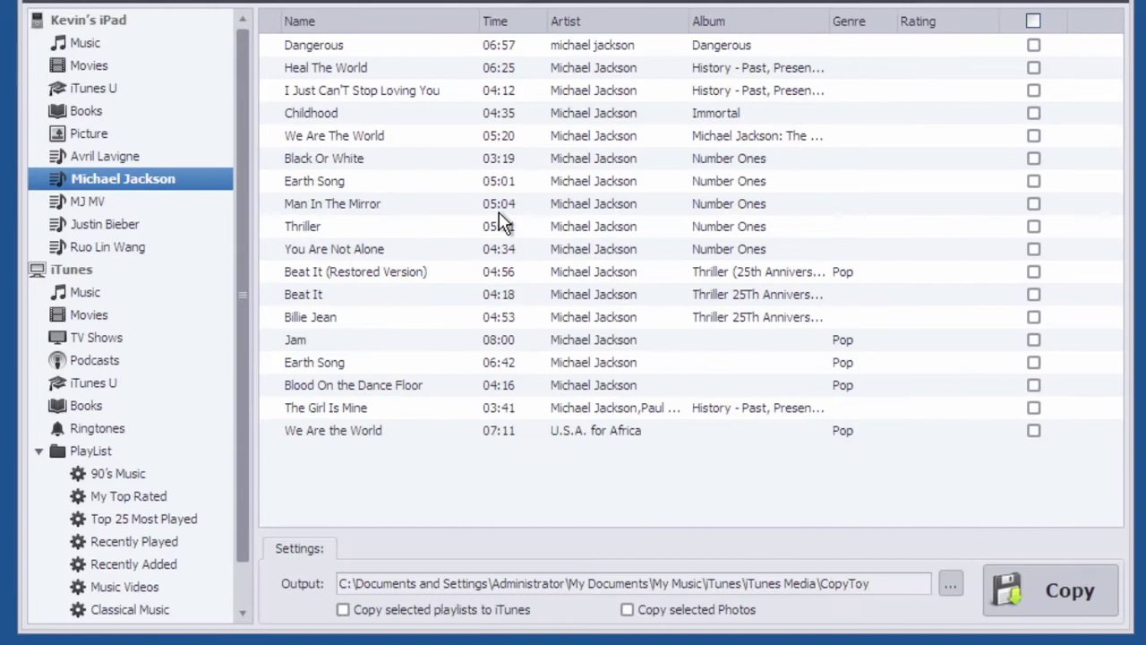
click(743, 46)
shift+click(761, 197)
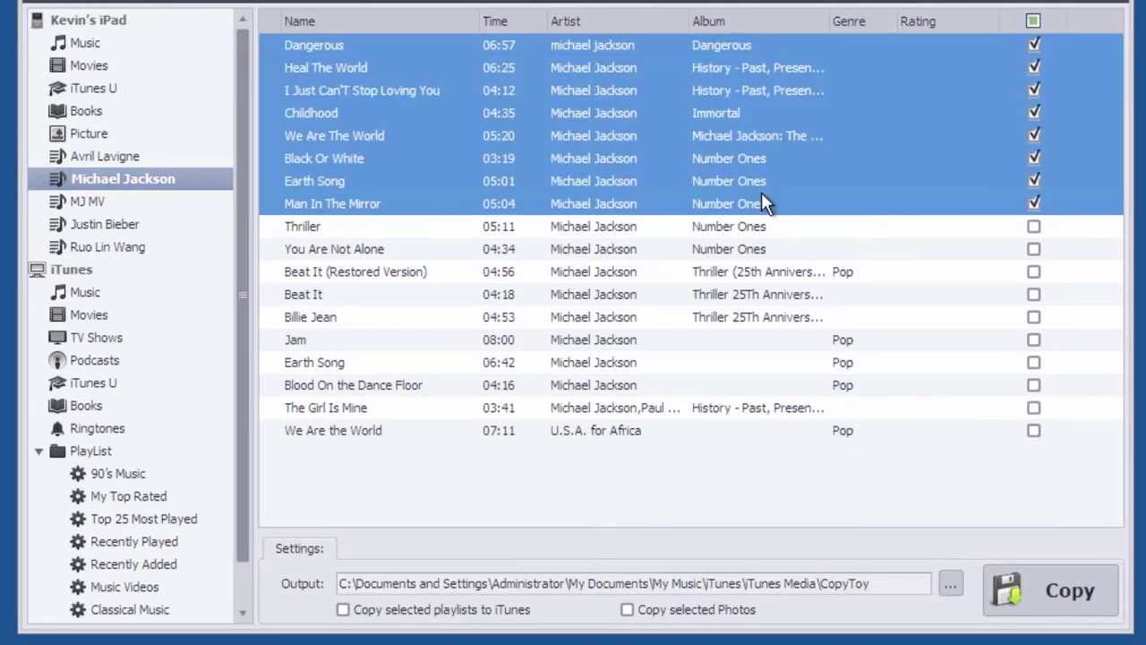
drag(761, 197, 109, 290)
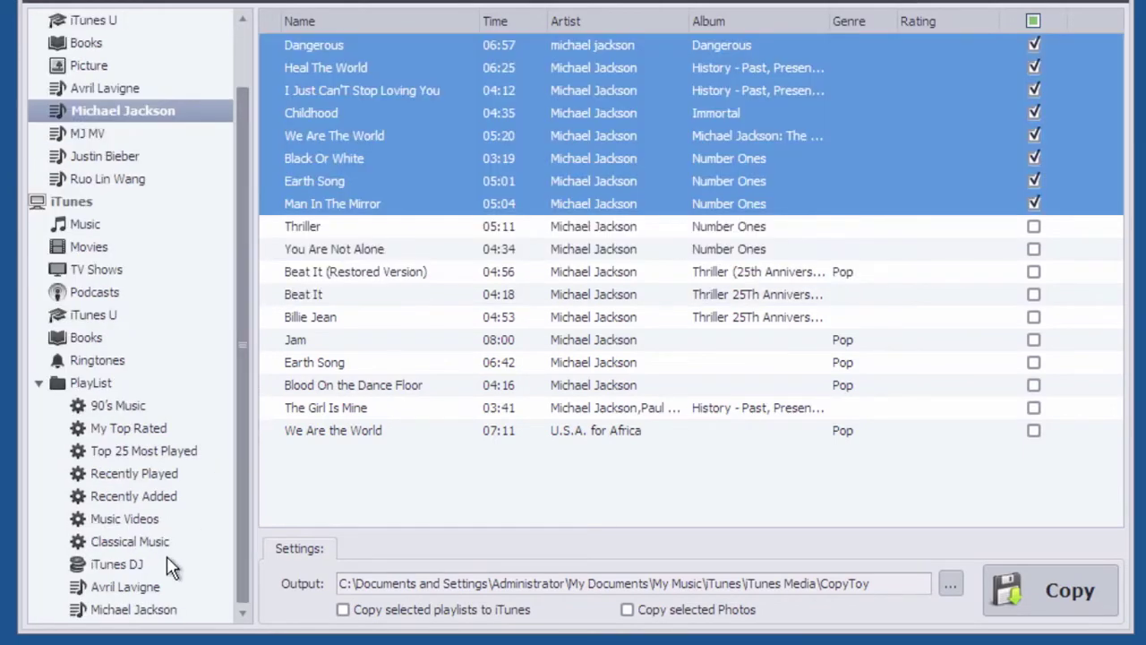
click(140, 611)
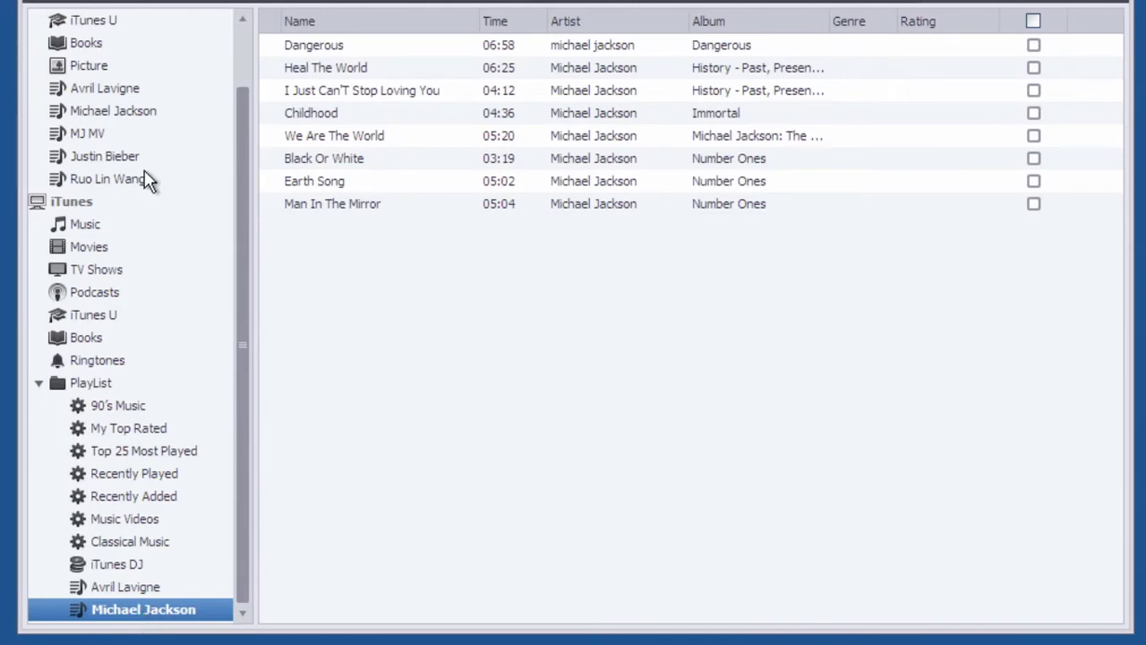
Step: Drag Beat It (Restored Version) through We Are the World onto iTunes' Michael Jackson playlist, reaching 16 tracks
click(118, 112)
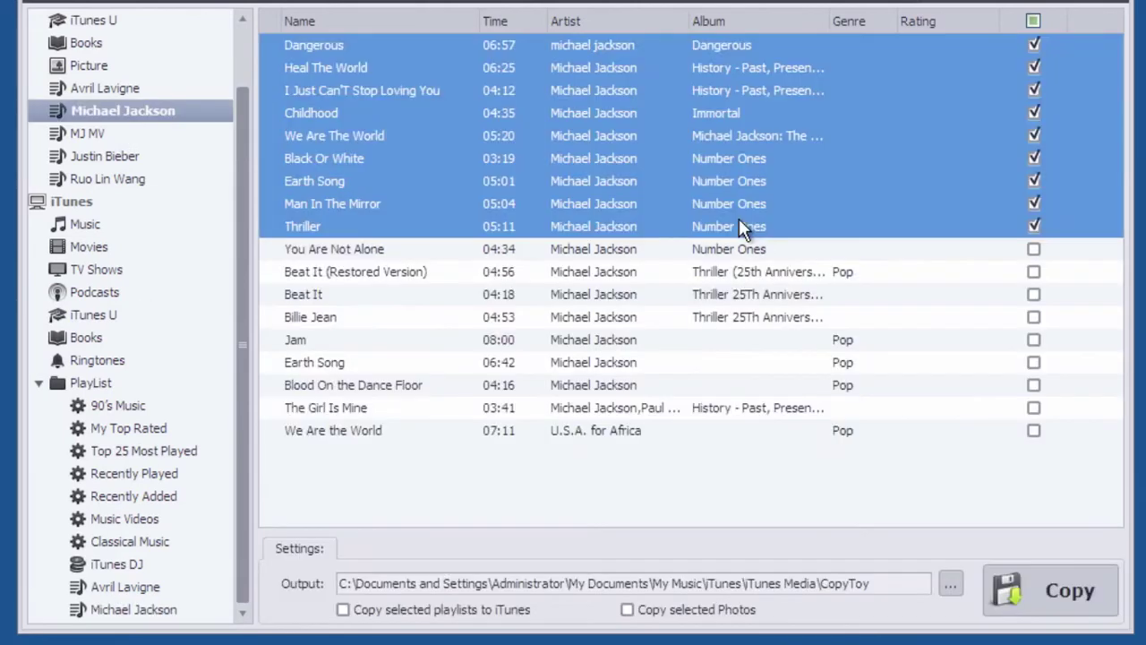
click(1033, 20)
click(693, 278)
shift+click(599, 430)
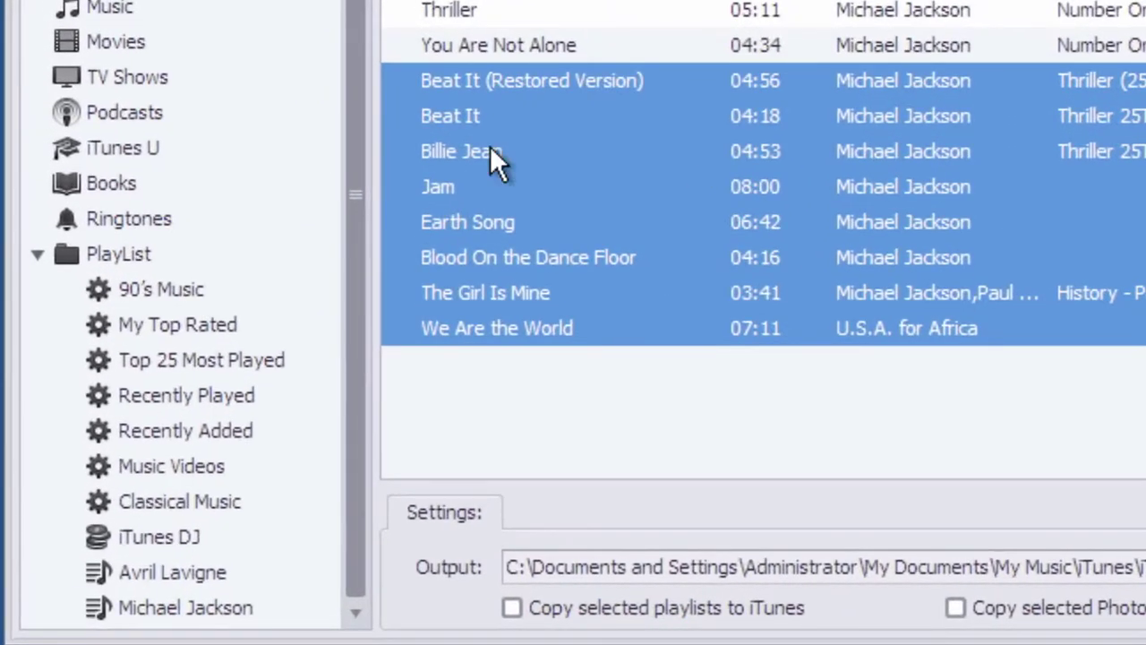
drag(330, 322, 263, 373)
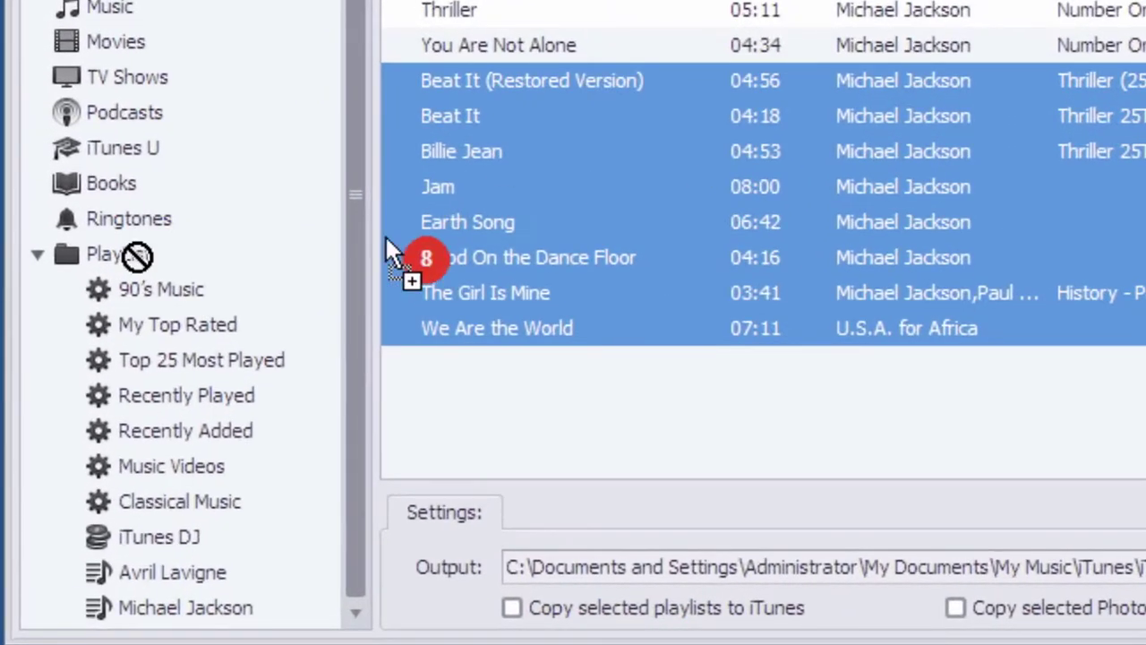
drag(387, 237, 183, 609)
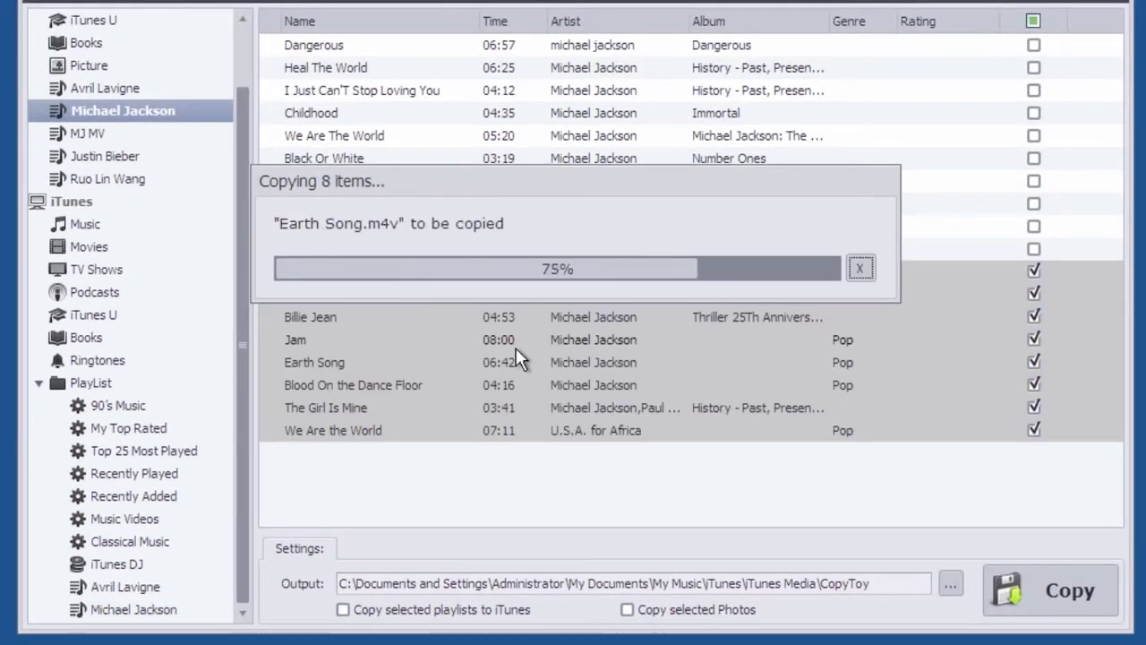
click(123, 608)
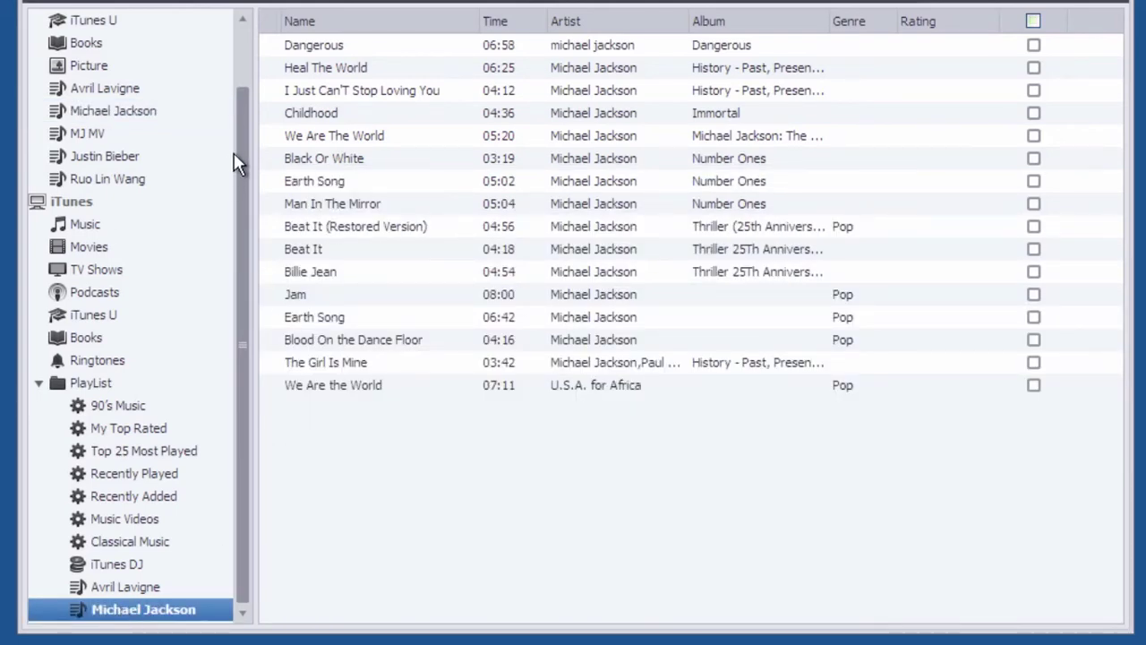
drag(236, 153, 241, 98)
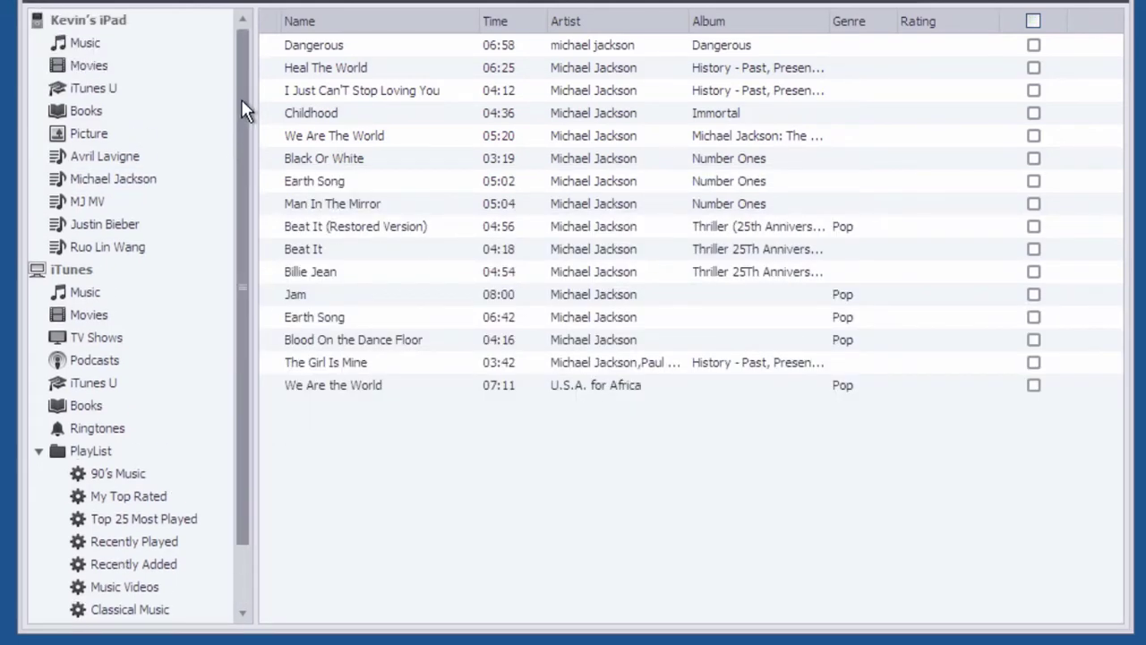
Step: Show the iPad's books and check all seven of them
click(114, 112)
click(347, 43)
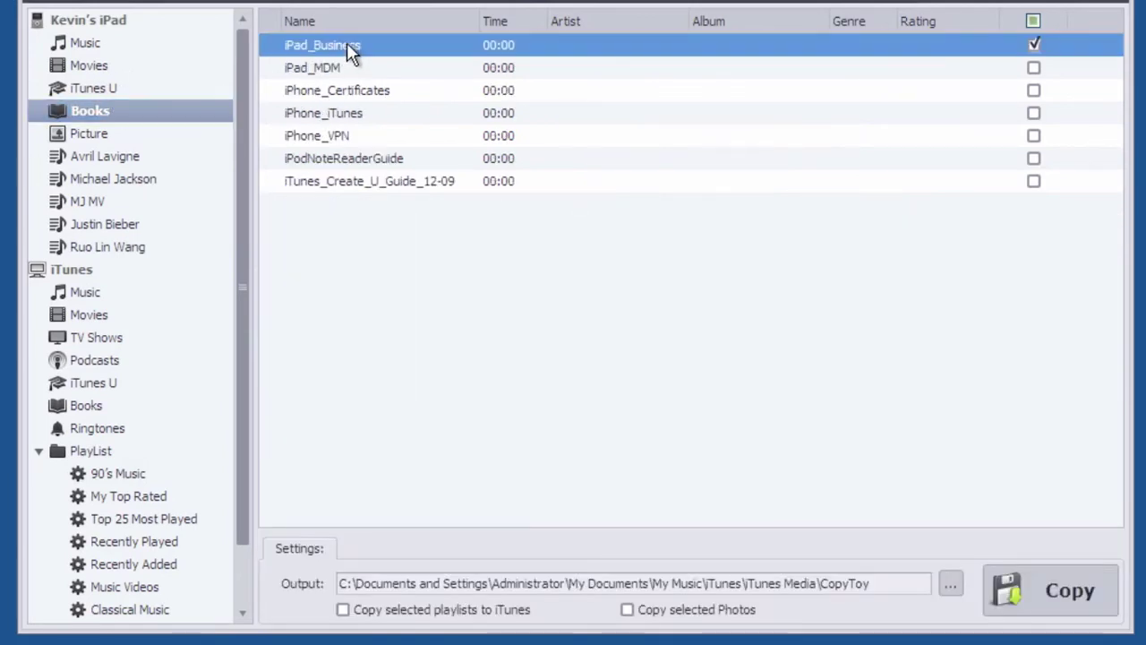
shift+click(365, 180)
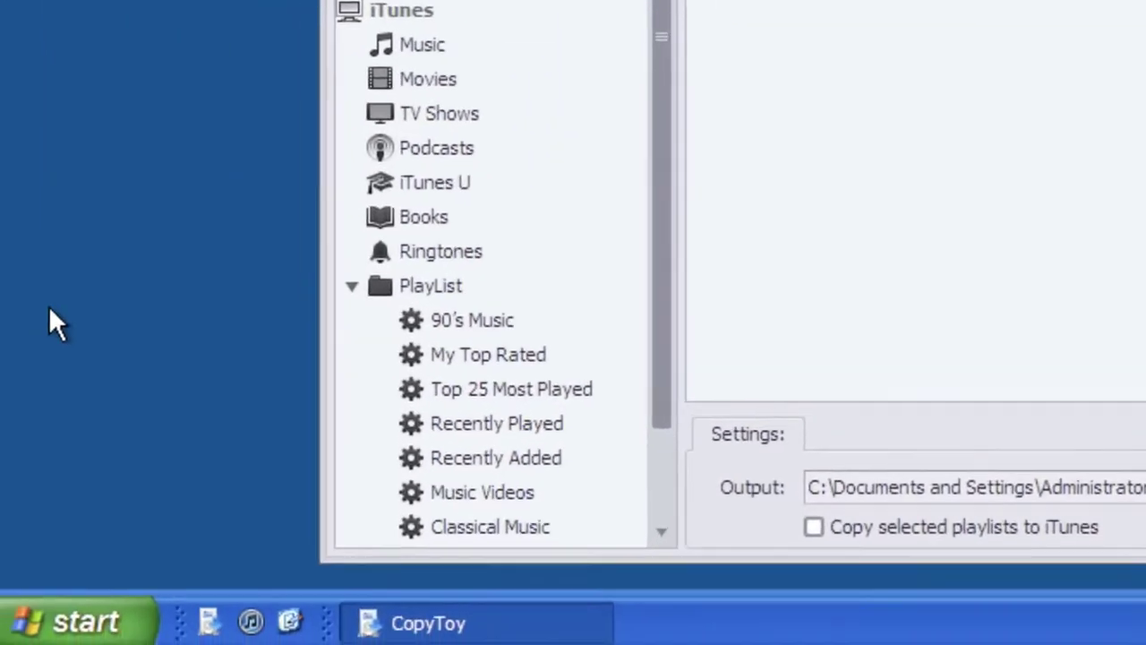
Step: Create a new desktop folder named books
right_click(59, 303)
mouse_move(147, 564)
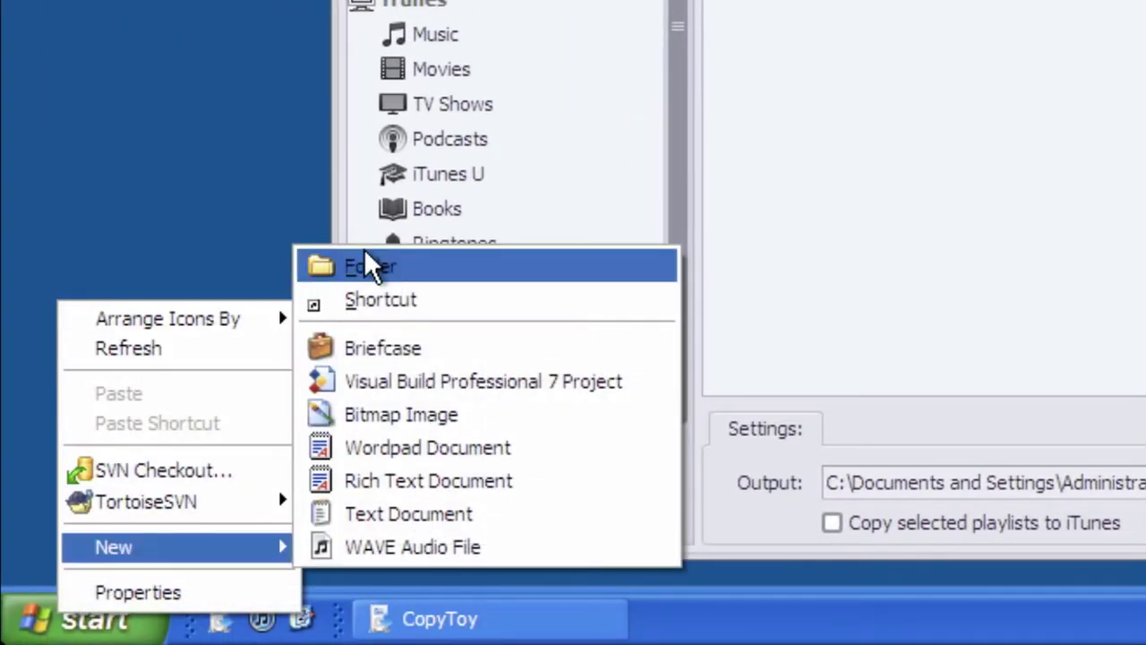
click(363, 248)
text(books)
key(Return)
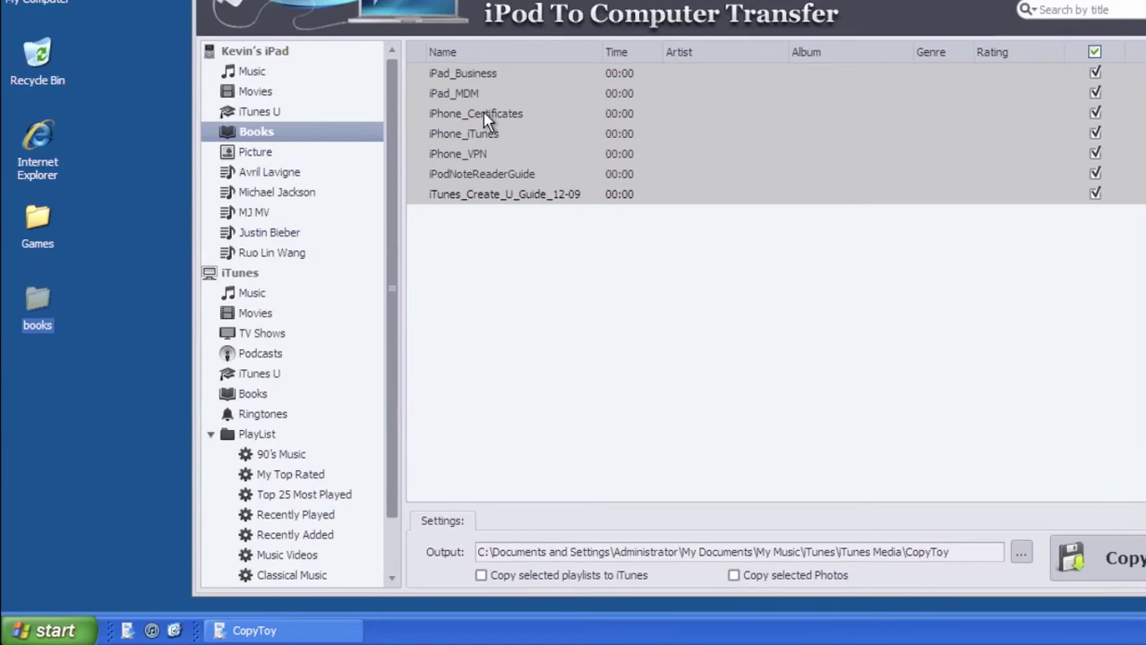
Step: Copy the seven books into the books folder and confirm the PDFs arrived
drag(483, 113, 45, 310)
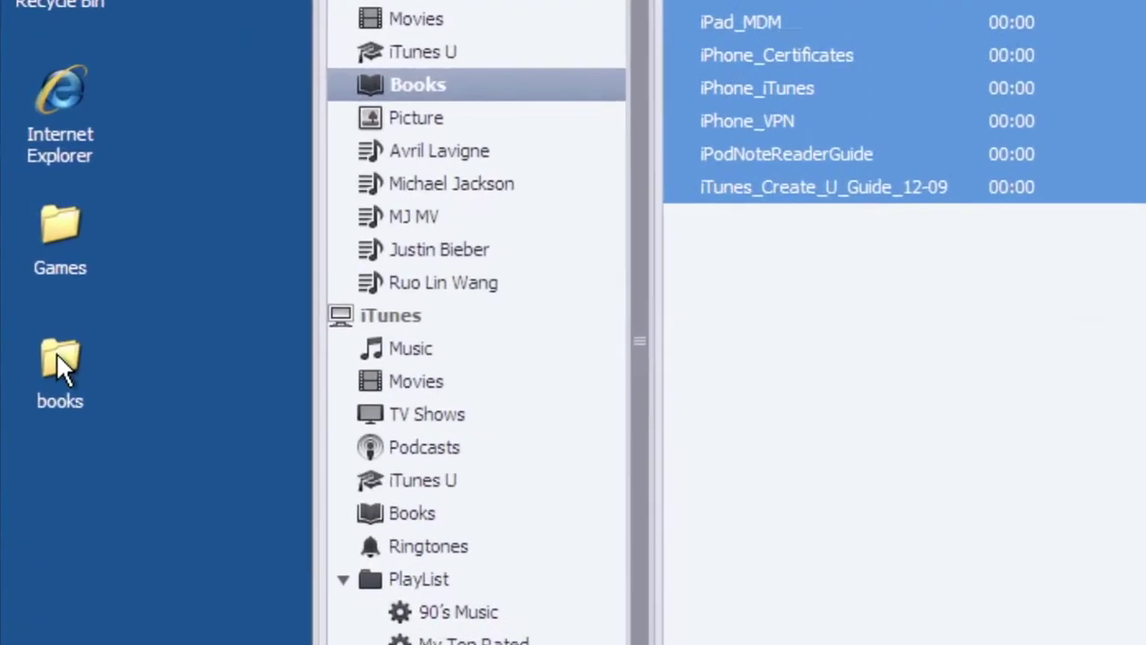
double_click(42, 307)
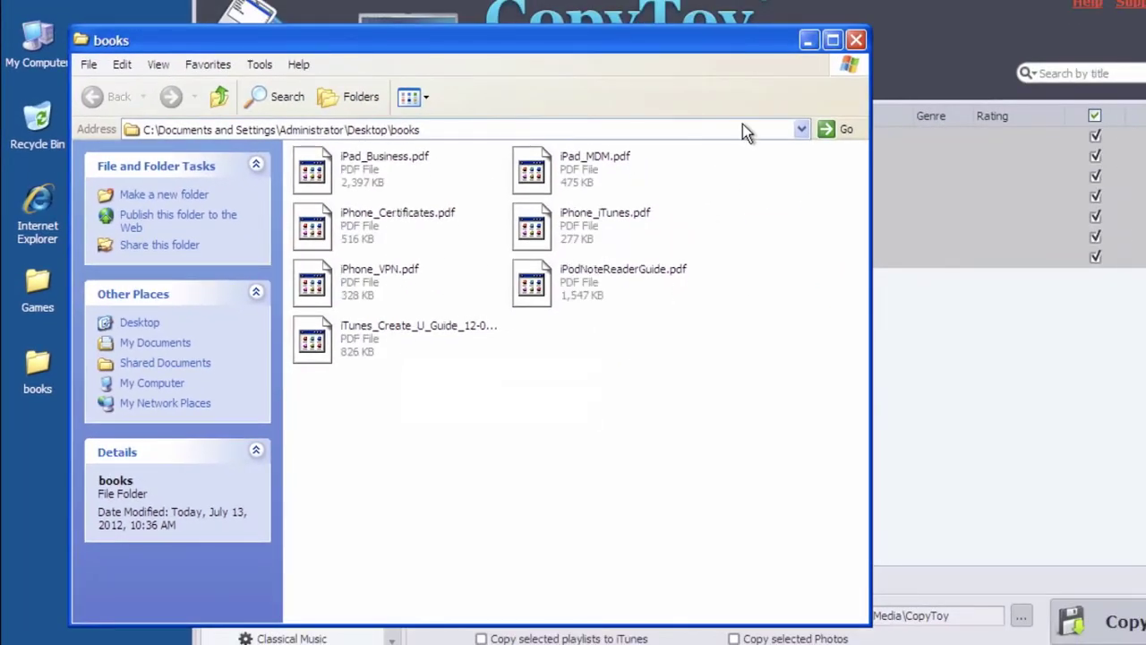
click(856, 40)
Step: Show the iPad's pictures and create a new desktop folder named photos
click(276, 220)
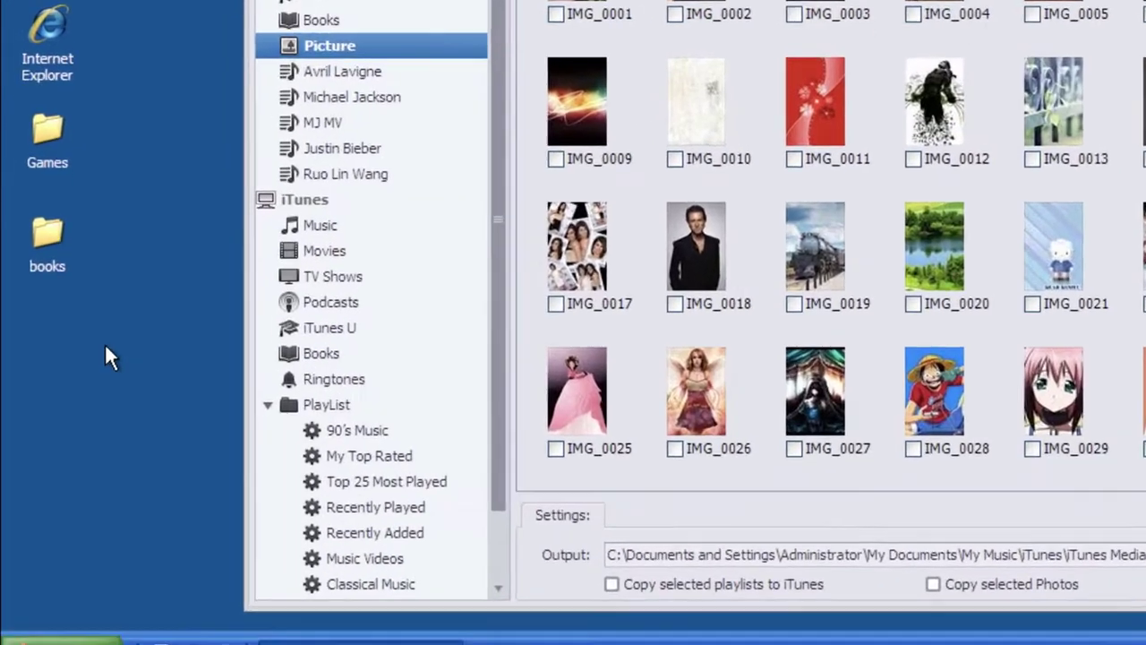
right_click(85, 455)
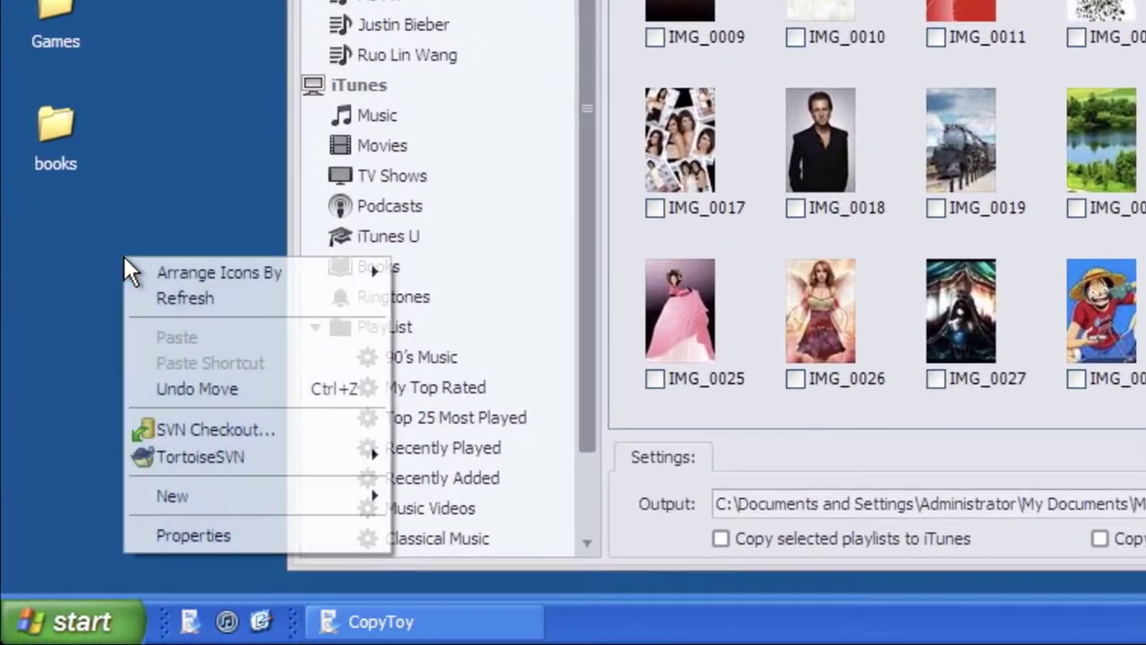
mouse_move(248, 612)
click(525, 255)
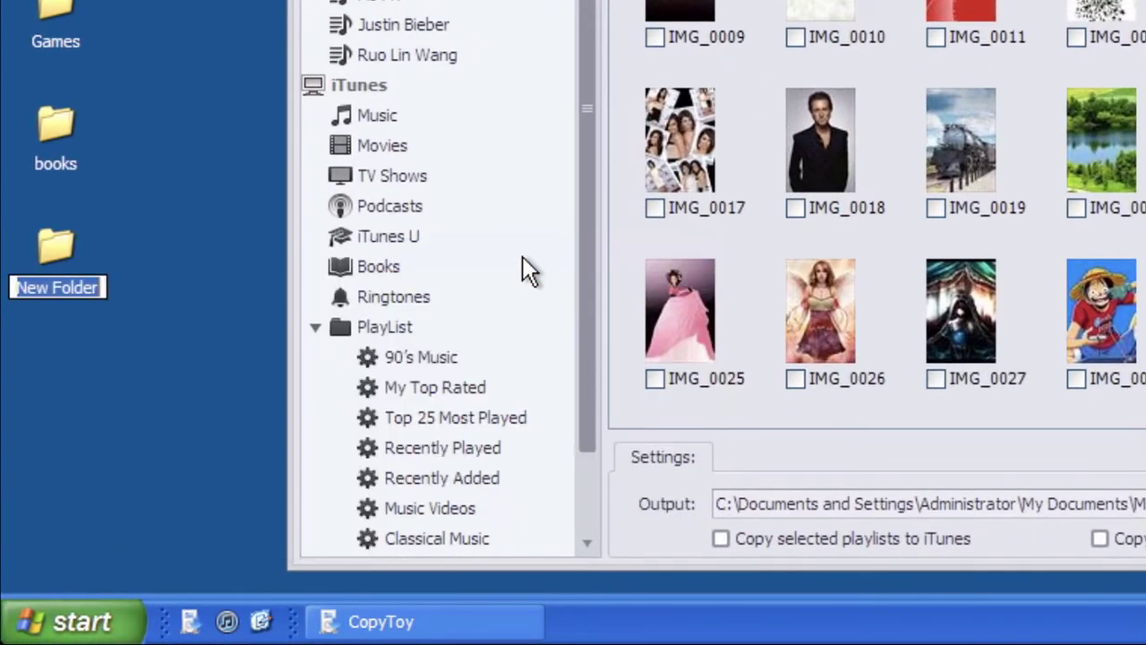
text(photos)
key(Return)
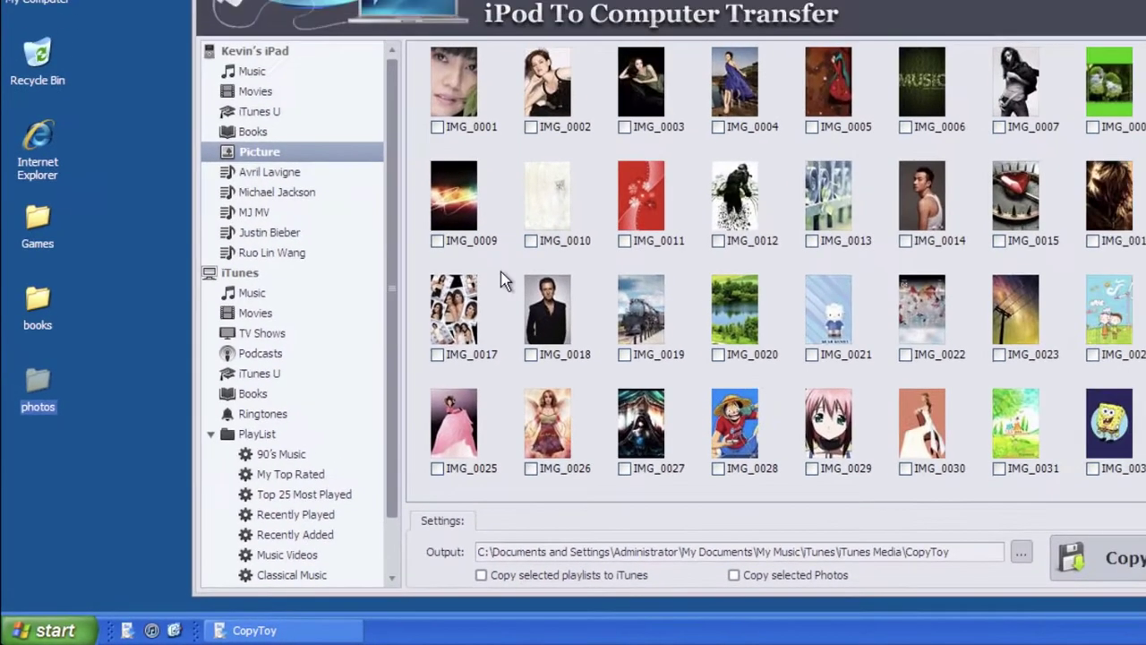
Step: Copy IMG_0035–0038 and IMG_0043–0046 into photos and confirm the JPGs arrived
scroll(682, 294, down, 3)
drag(682, 205, 941, 376)
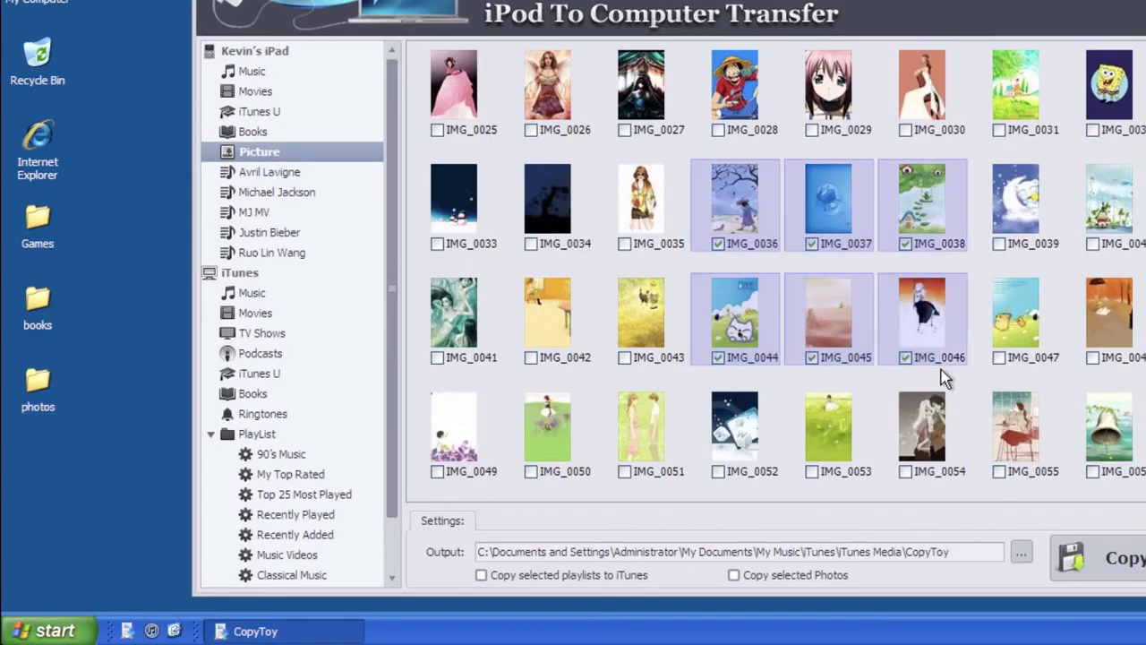
click(626, 241)
click(627, 357)
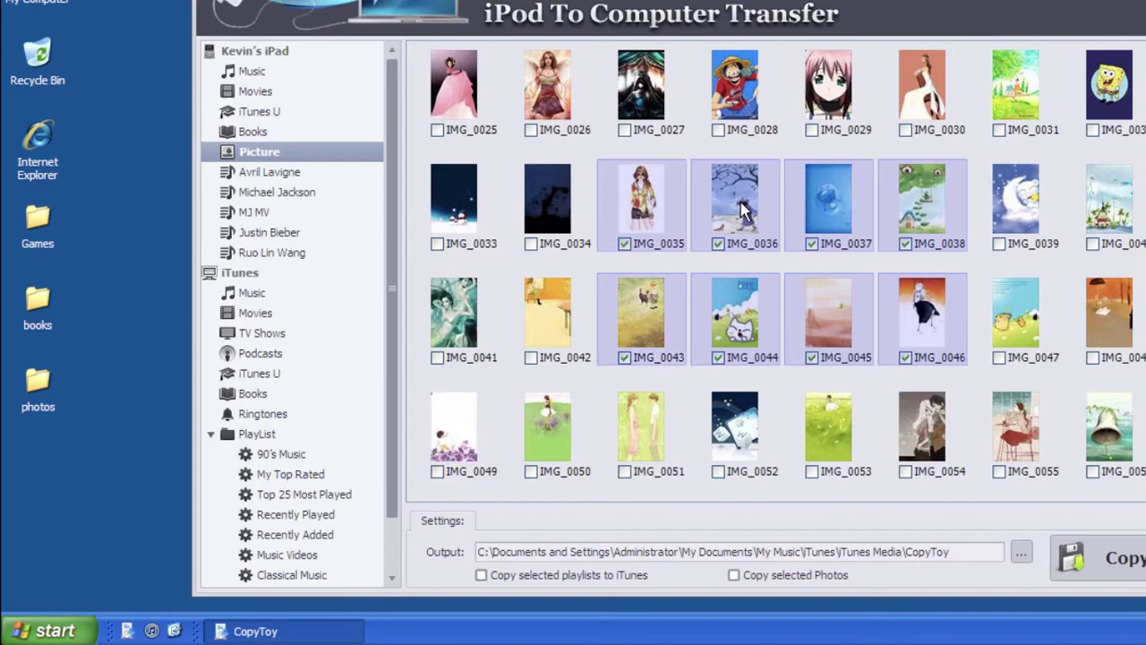
drag(740, 208, 44, 403)
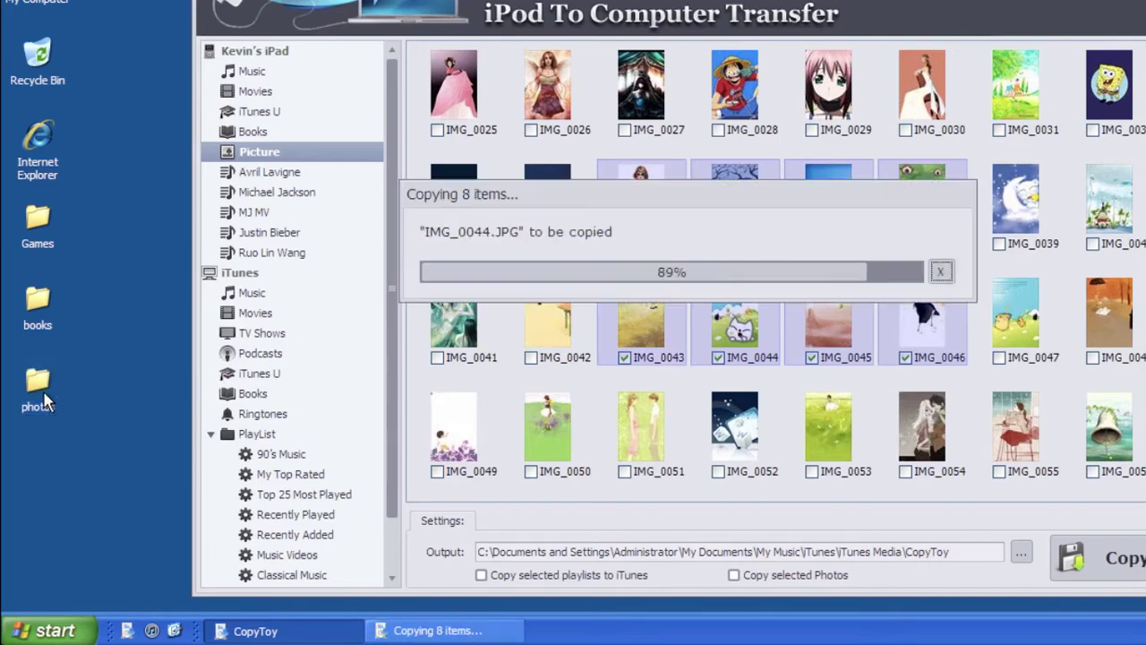
double_click(40, 394)
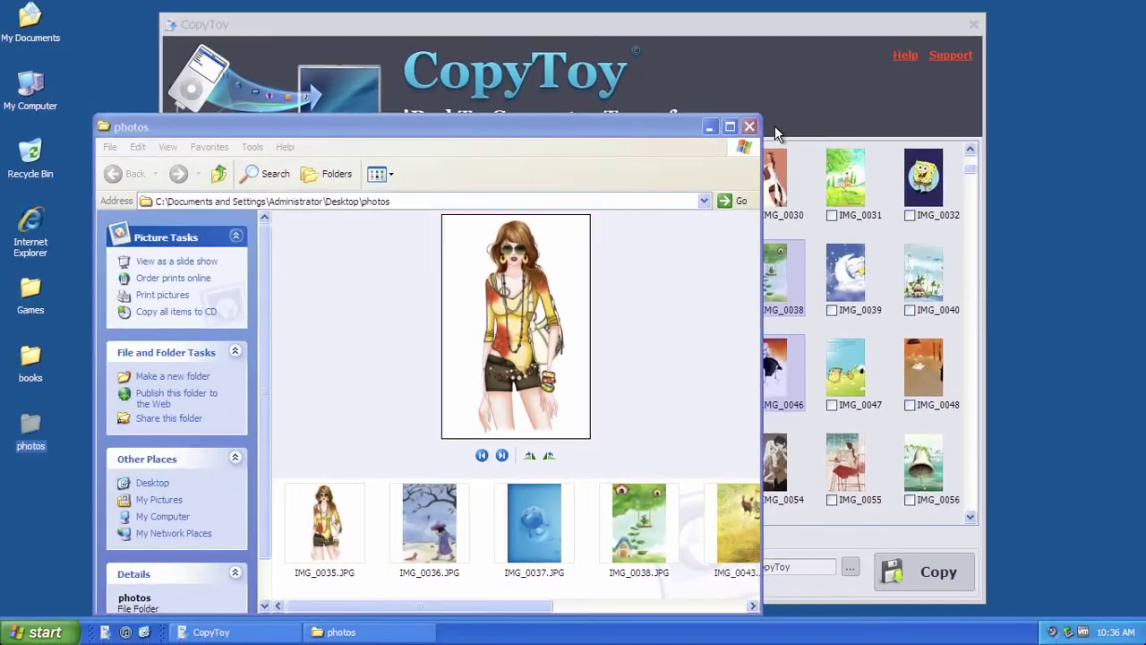
click(750, 126)
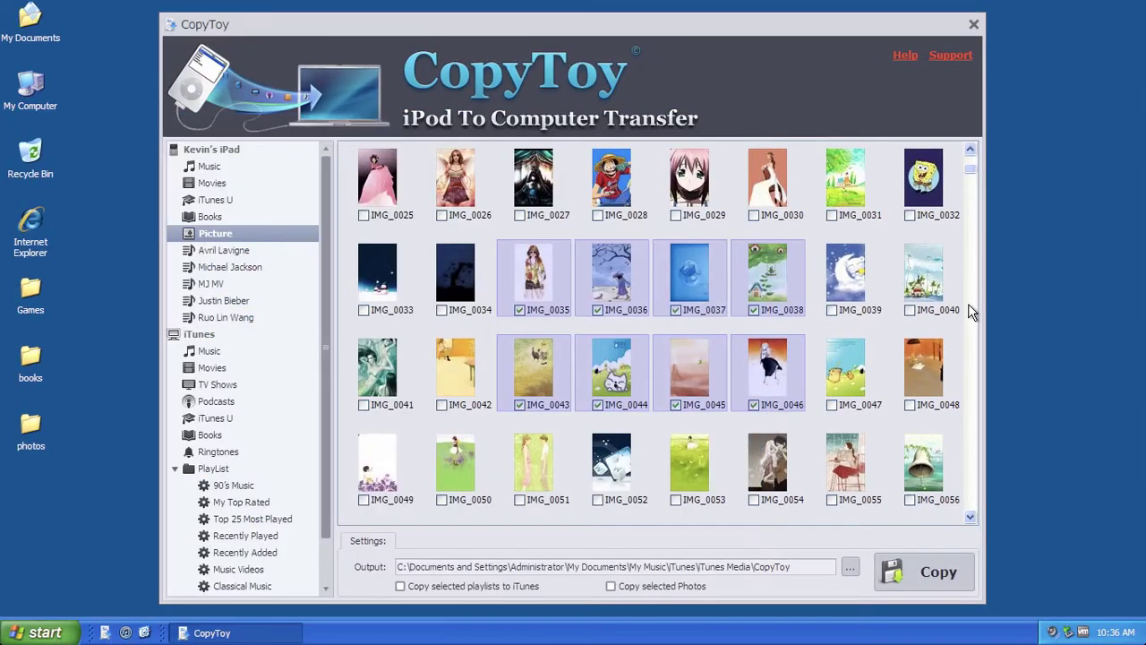
Step: Mark every song on the iPad for copying
click(231, 152)
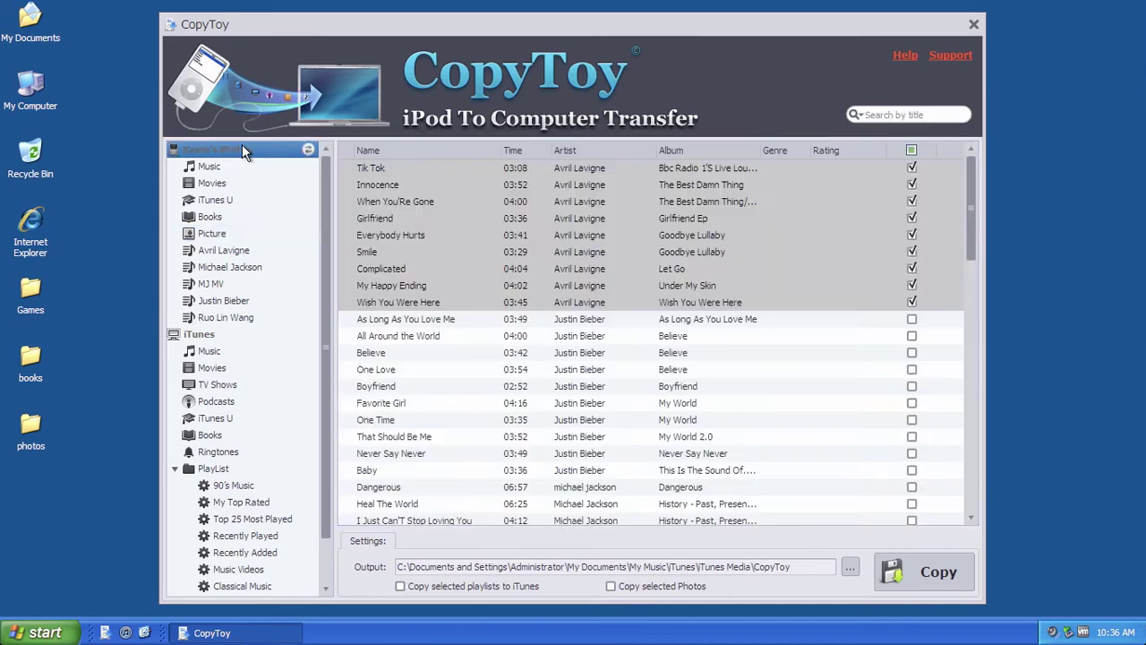
click(912, 151)
click(912, 150)
click(912, 150)
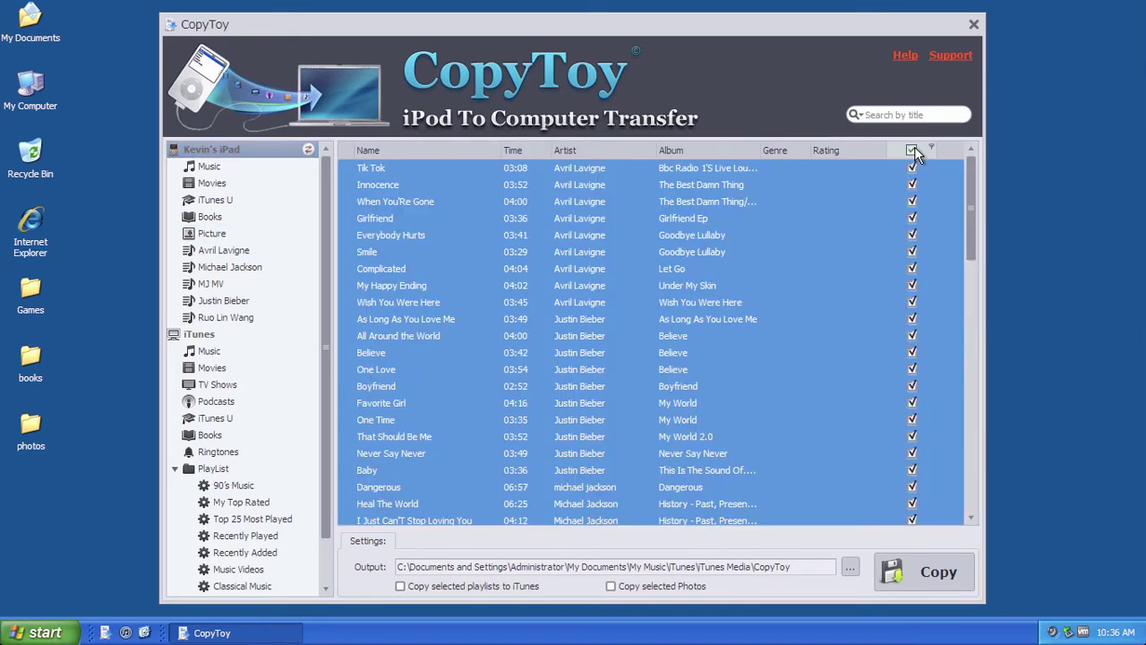
Step: Review the iPad's movies, iTunes U and books, then Select All pictures
click(219, 179)
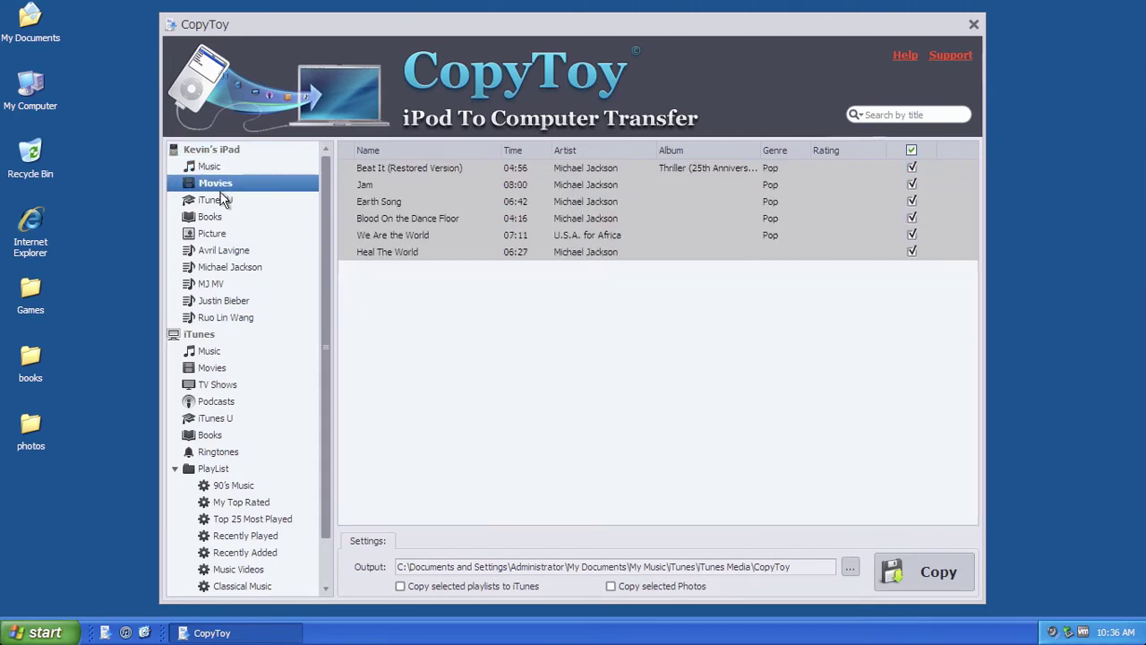
click(222, 199)
click(224, 217)
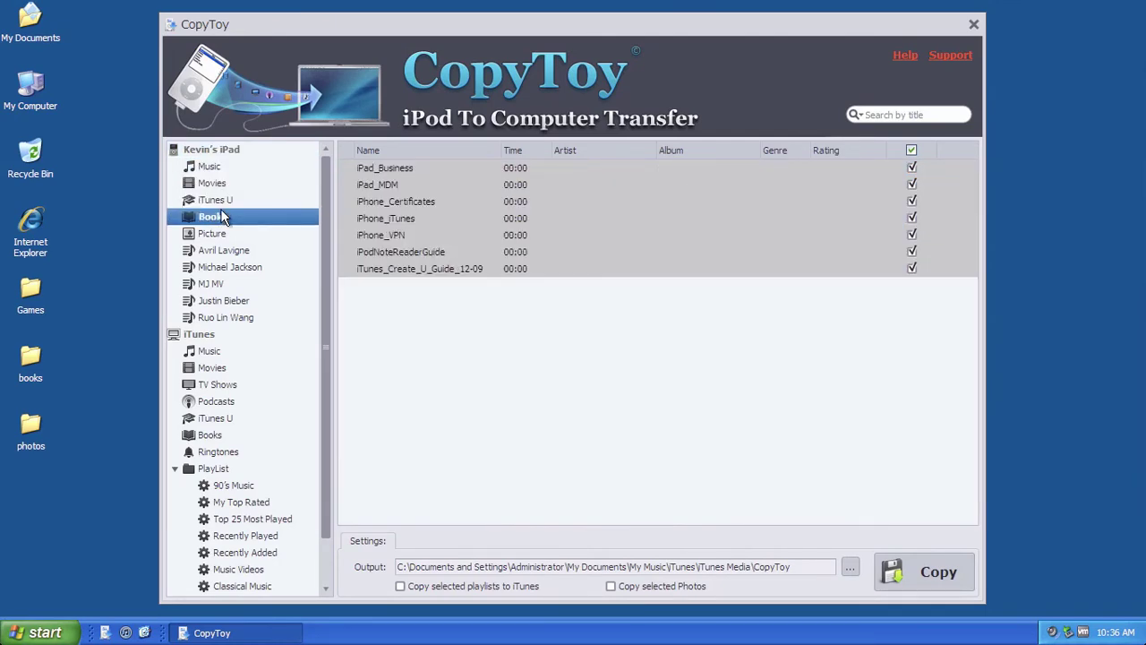
click(222, 234)
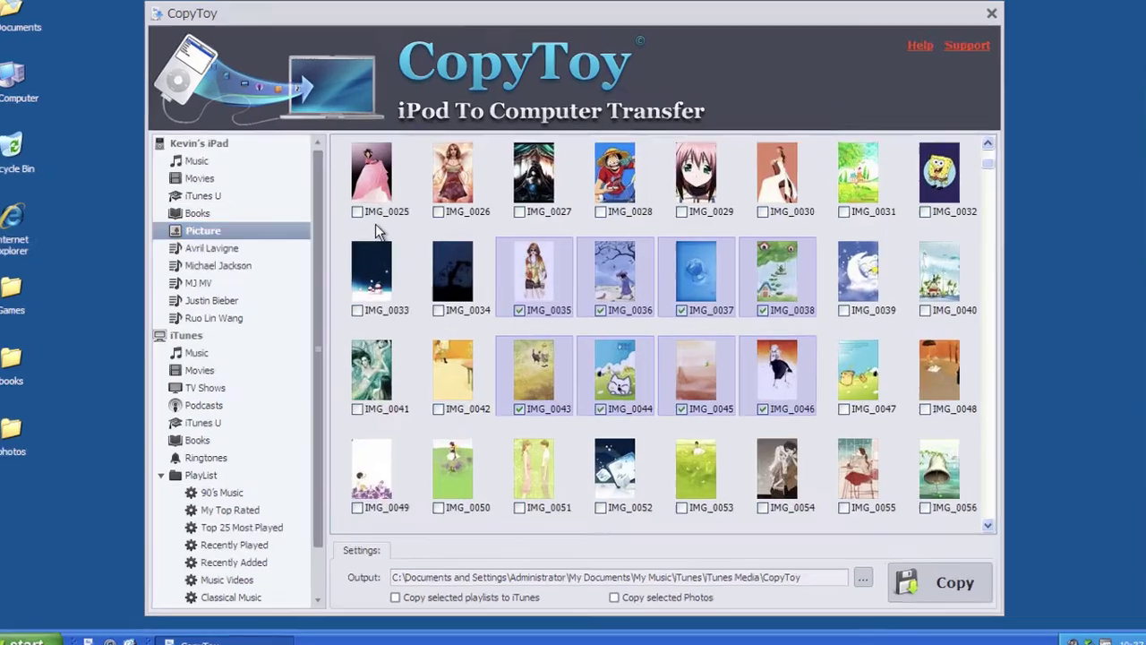
right_click(381, 227)
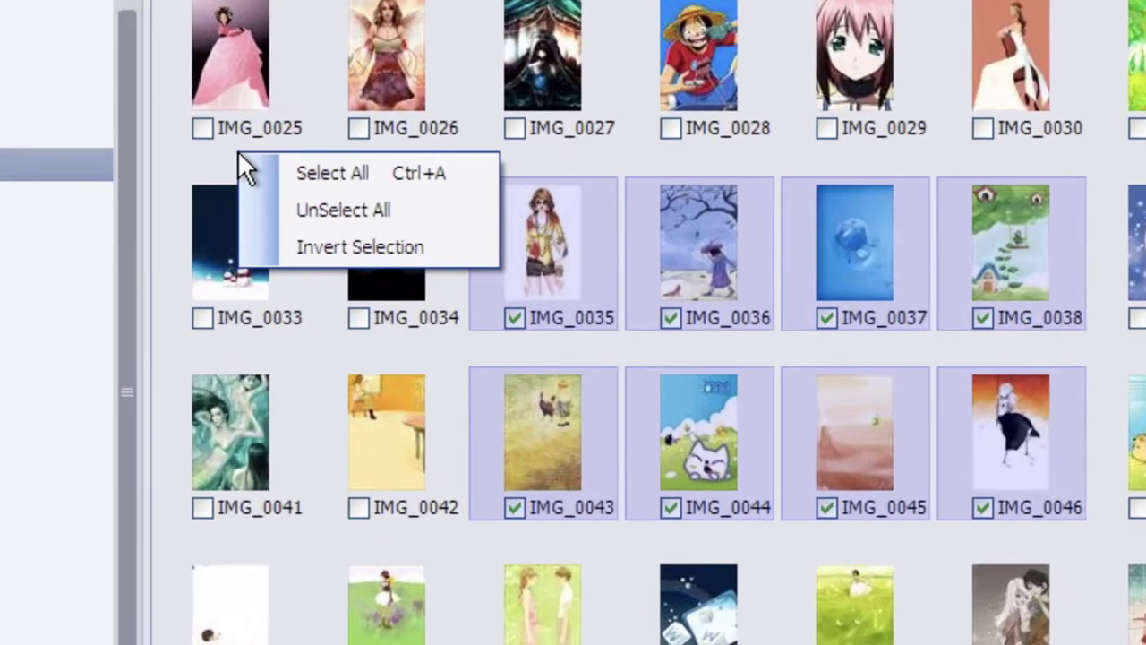
click(286, 169)
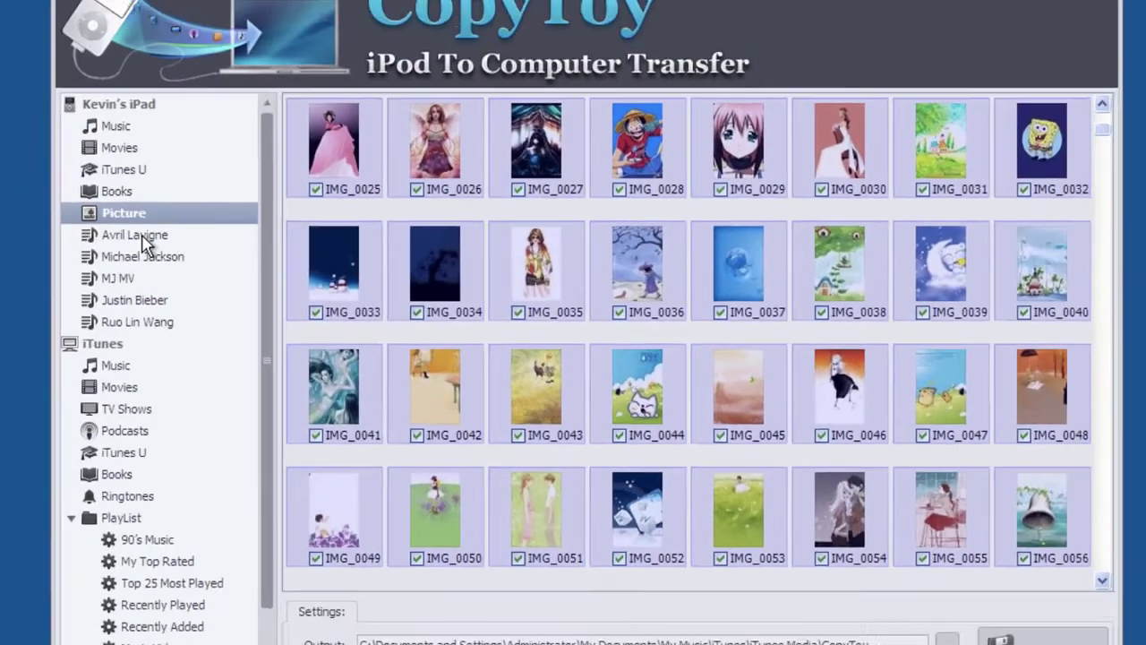
Step: Review each artist playlist's songs, ending on Ruo Lin Wang
click(229, 251)
click(230, 268)
click(216, 315)
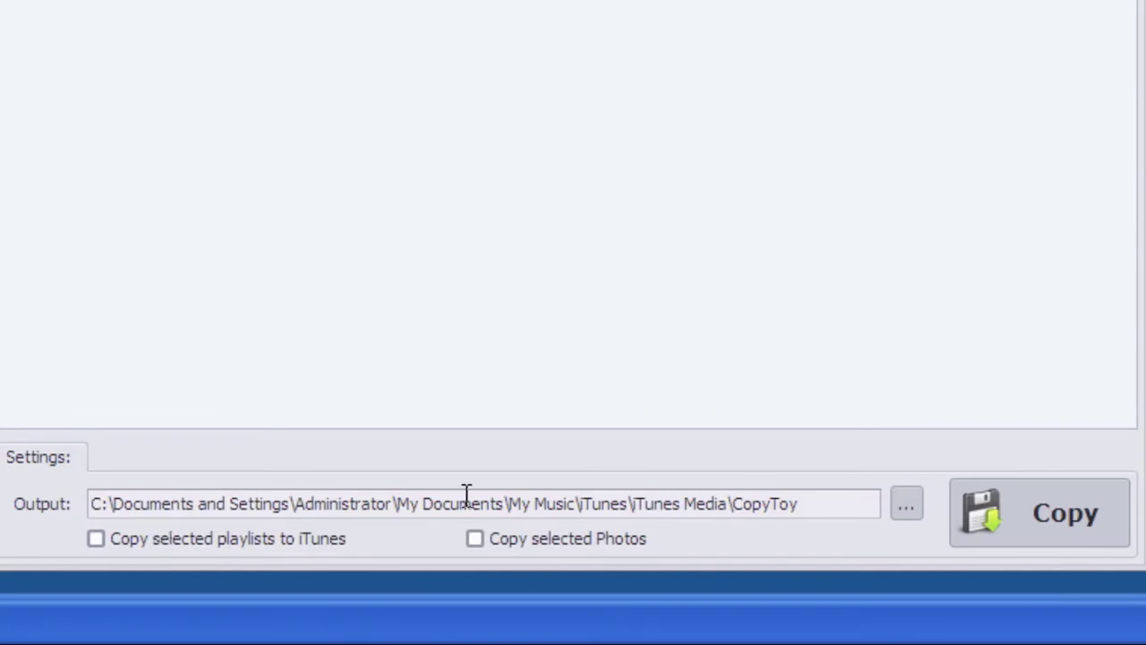
Step: Tick 'Copy selected playlists to iTunes' and 'Copy selected Photos' under Settings
click(148, 542)
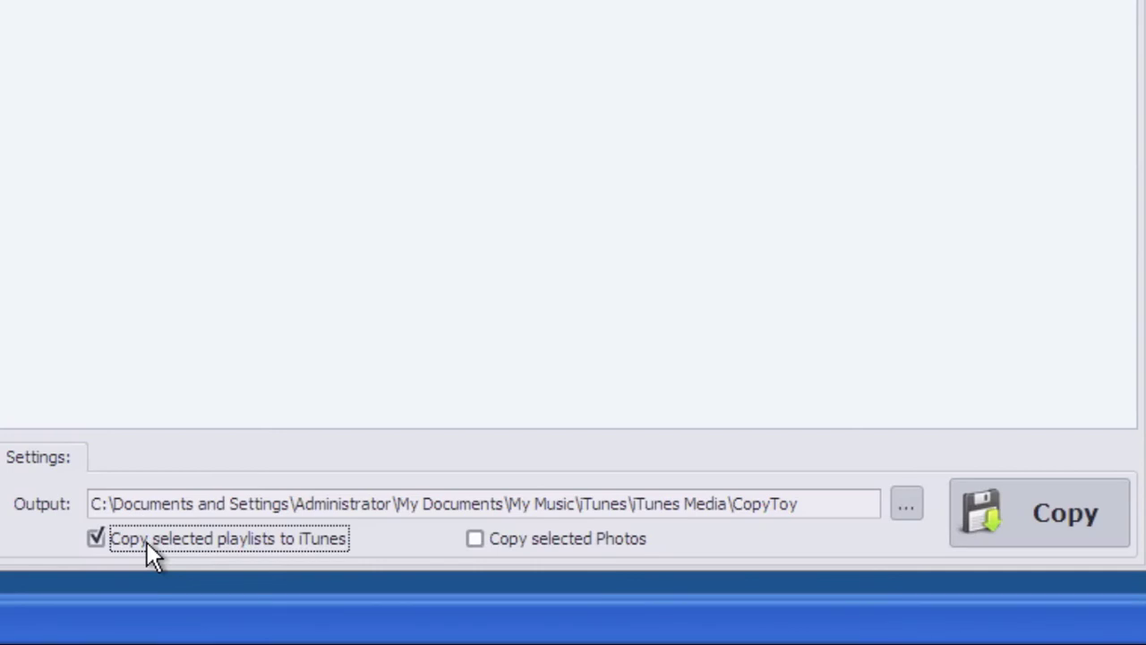
click(512, 537)
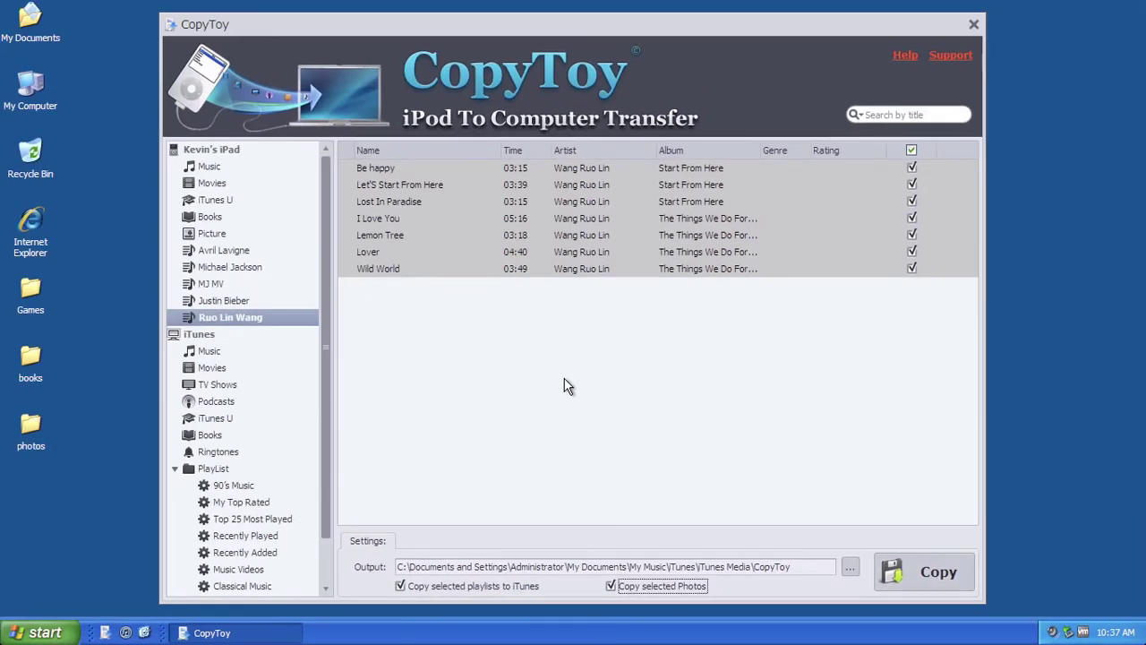
Step: Close CopyToy, launch iTunes and show the 9-song Avril Lavigne playlist
click(973, 24)
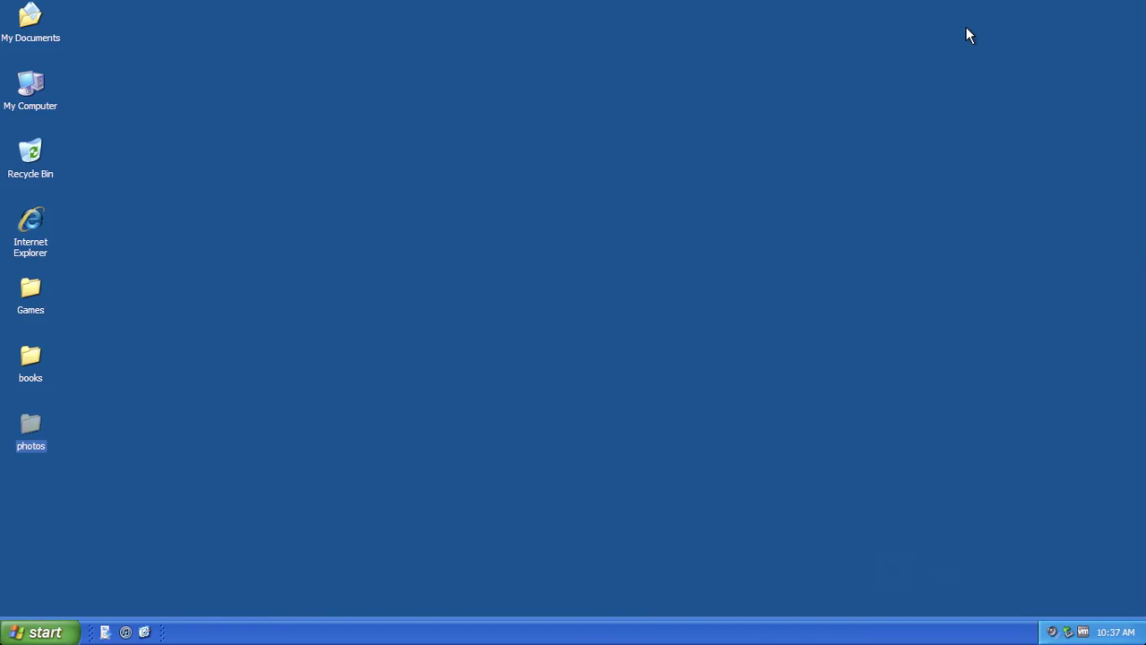
click(353, 627)
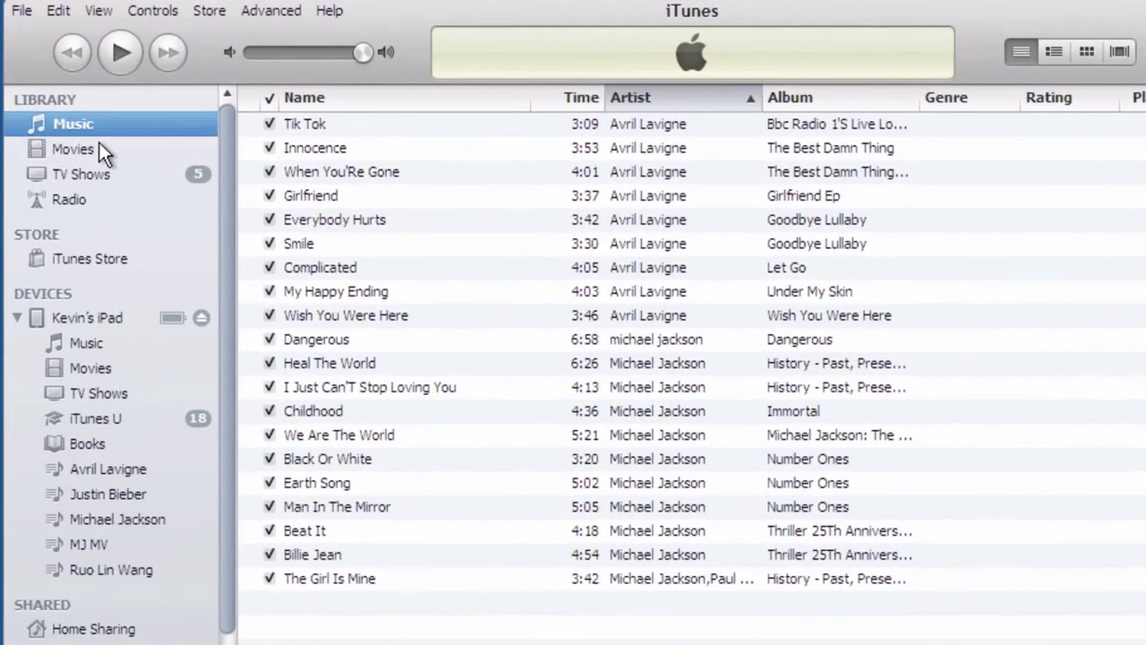
click(97, 148)
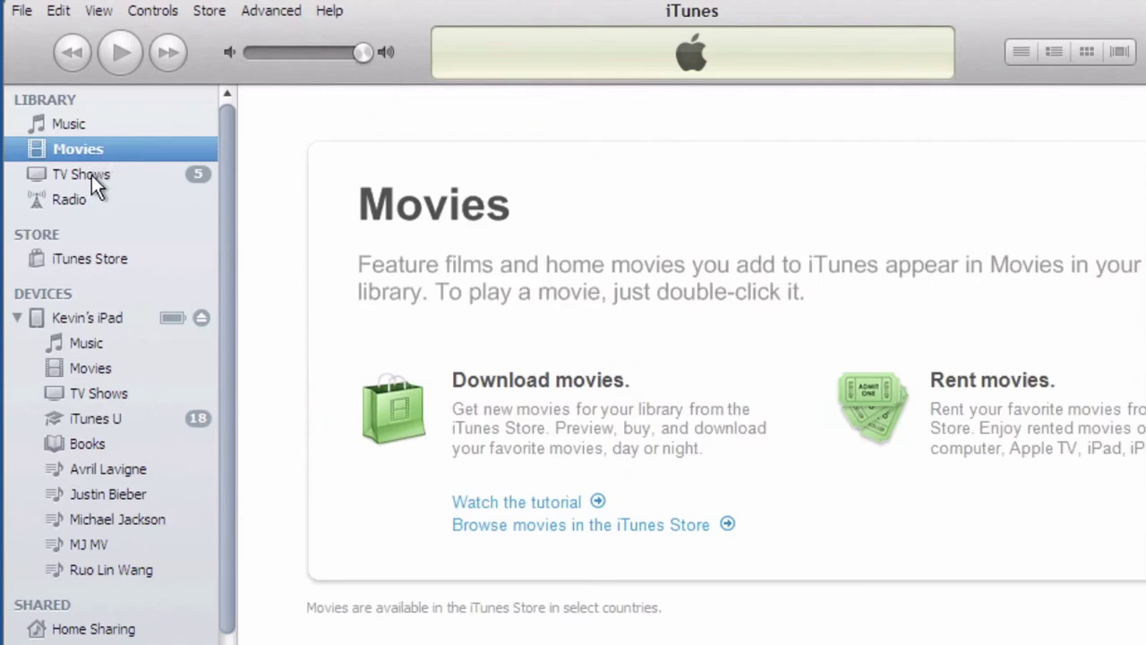
click(91, 175)
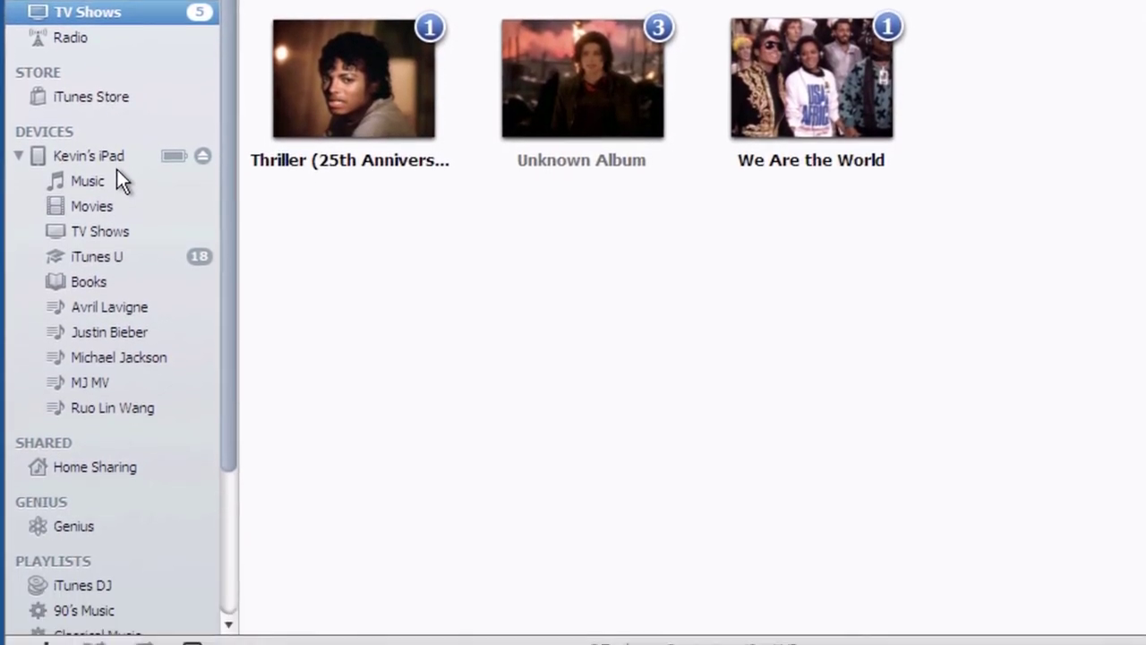
scroll(123, 398, down, 3)
click(117, 573)
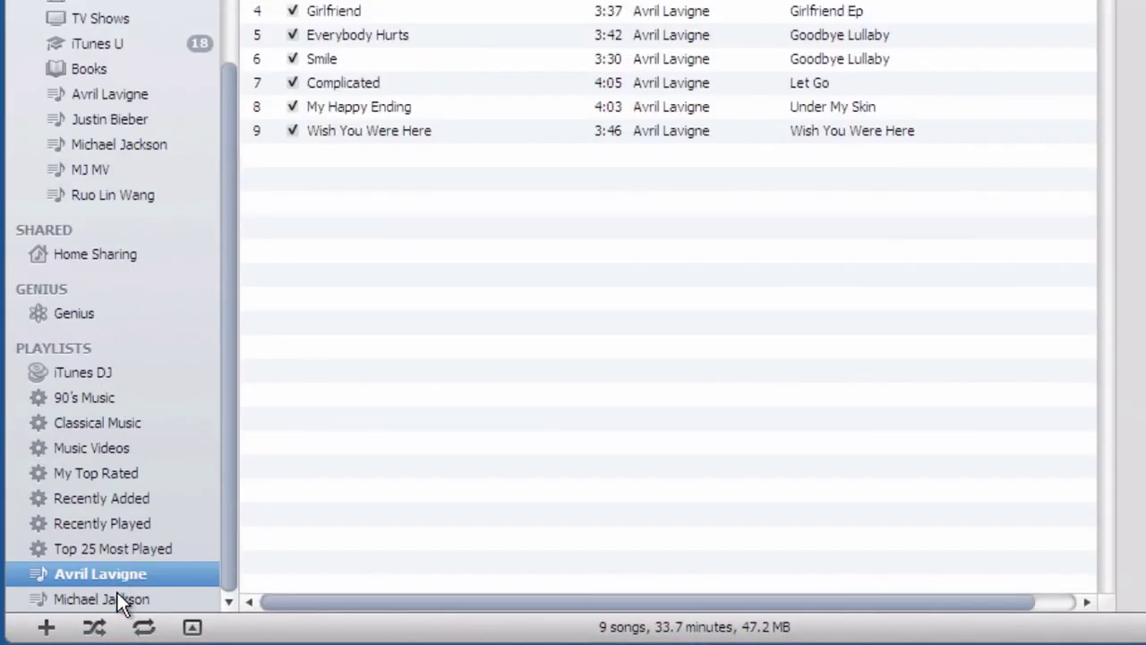